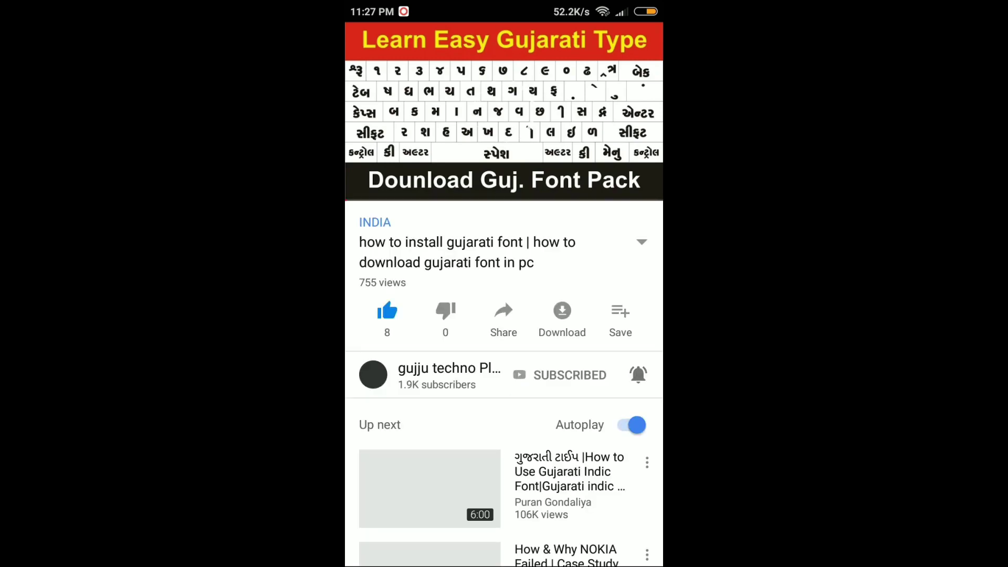
Expand the Gujarati font video's description and open its Google Drive download link in Chrome.
{"action": "left_click", "coordinate": [642, 242]}
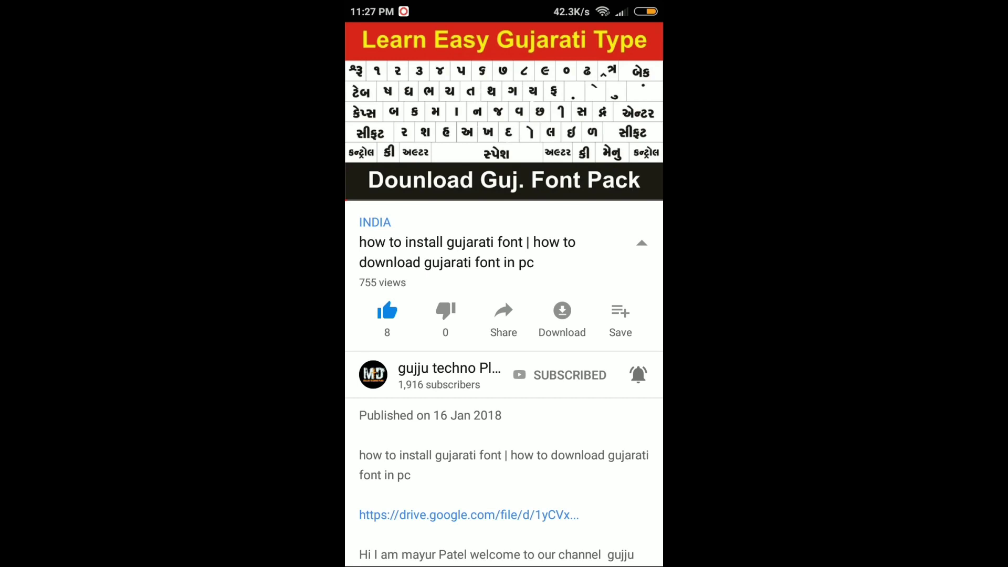
{"action": "scroll", "coordinate": [504, 367], "scroll_direction": "down", "scroll_amount": 4}
{"action": "left_click", "coordinate": [464, 309]}
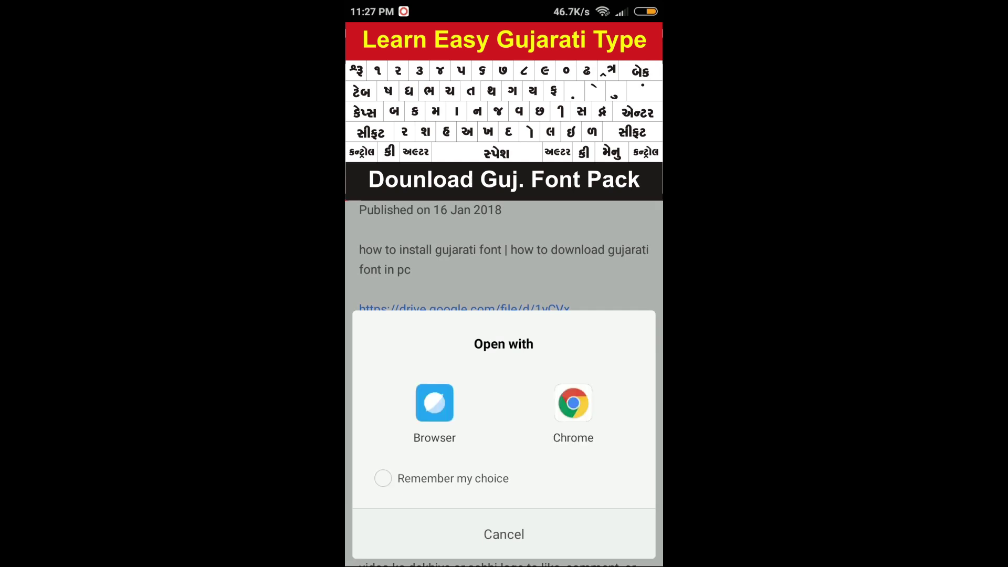
{"action": "left_click", "coordinate": [573, 402]}
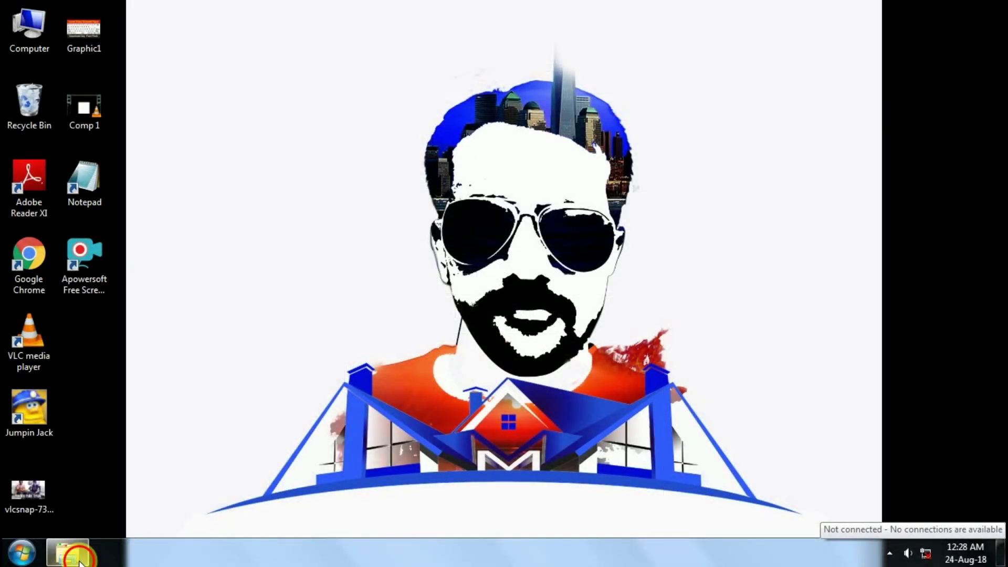
In Windows Explorer, extract the kp font archive into its own kp font folder and open that folder.
{"action": "left_click", "coordinate": [71, 551]}
{"action": "left_click", "coordinate": [177, 101]}
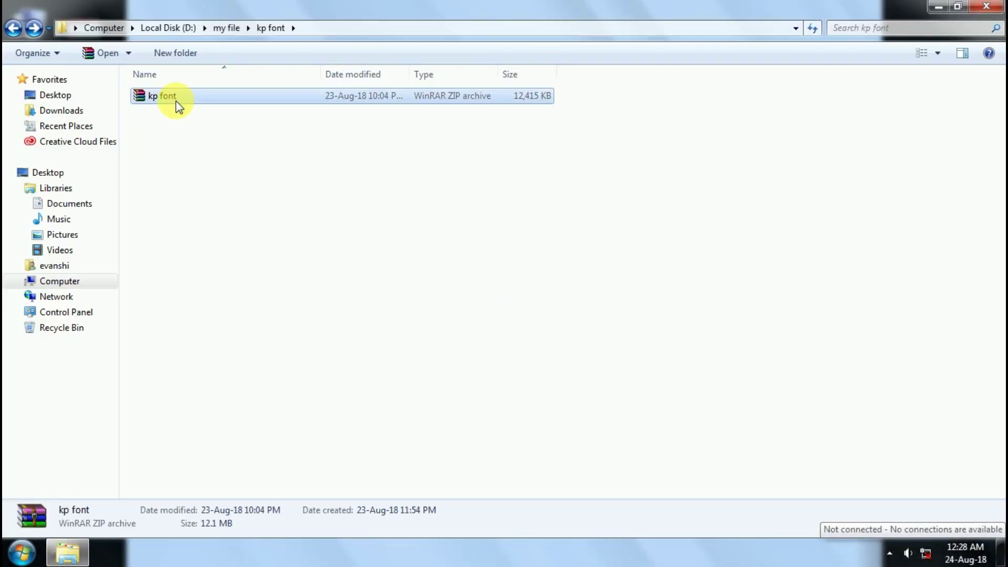
{"action": "right_click", "coordinate": [176, 103]}
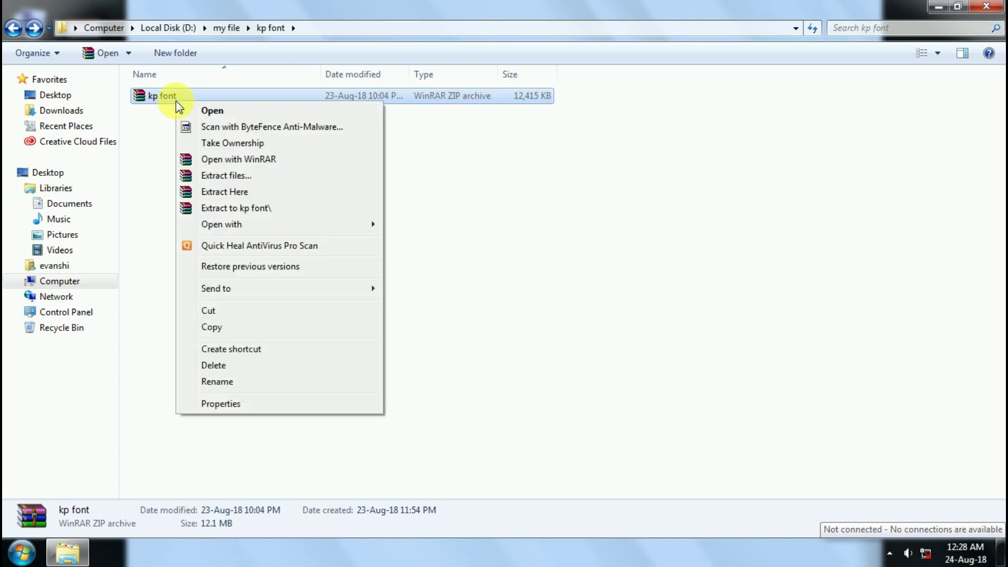
{"action": "left_click", "coordinate": [223, 209]}
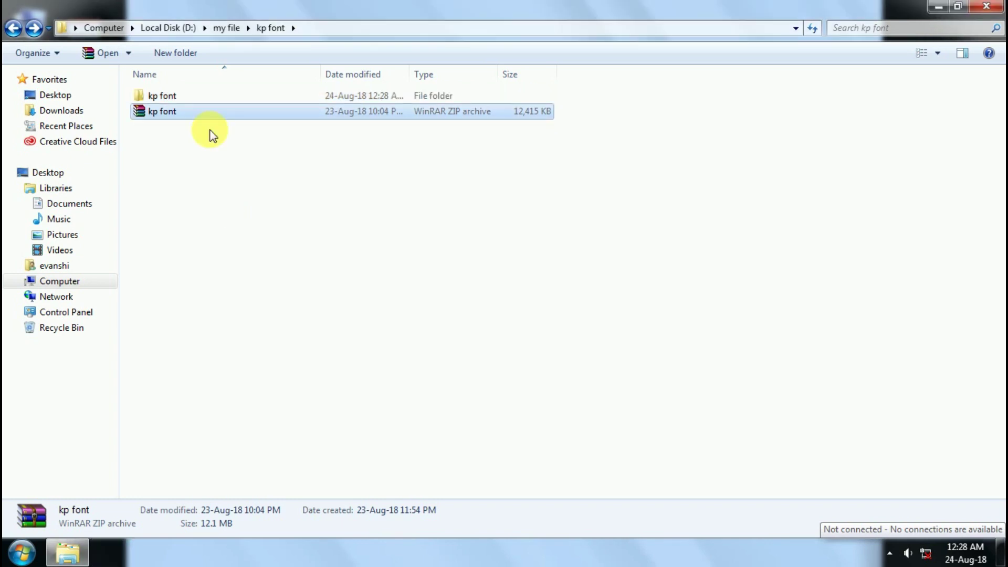
{"action": "double_click", "coordinate": [197, 94]}
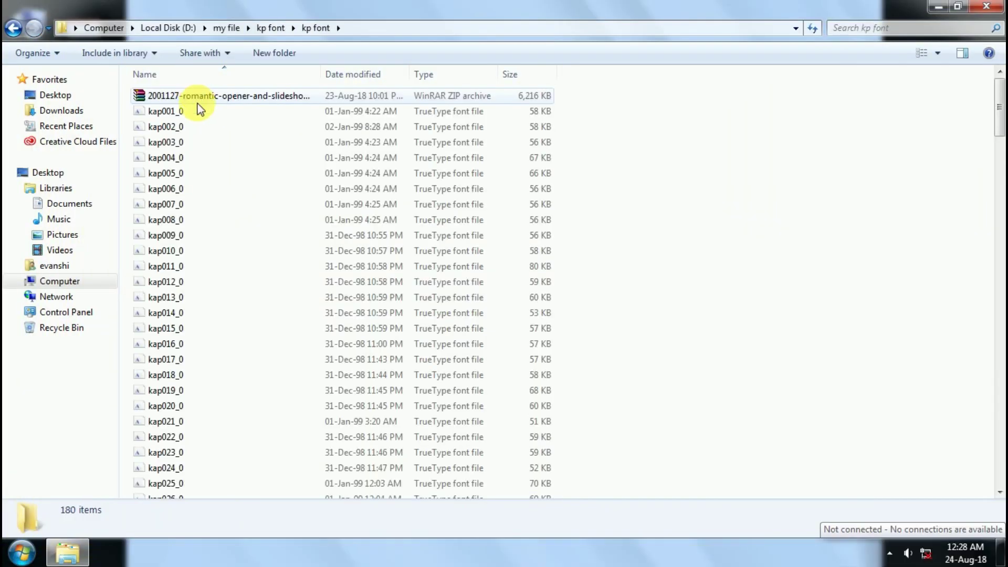
Preview the kap001_0 TrueType font and close the preview.
{"action": "left_click", "coordinate": [200, 111]}
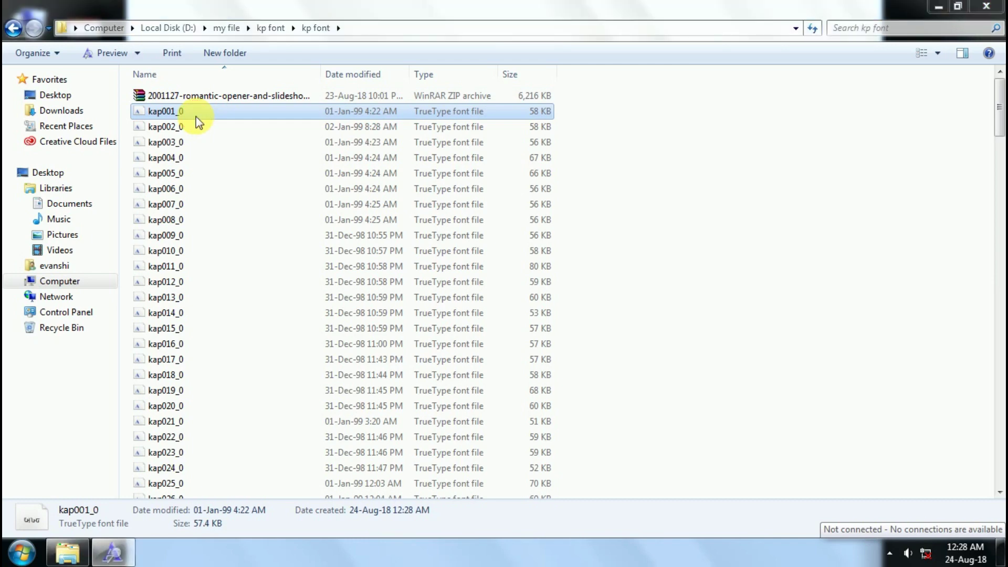
{"action": "double_click", "coordinate": [196, 116]}
{"action": "left_click", "coordinate": [862, 138]}
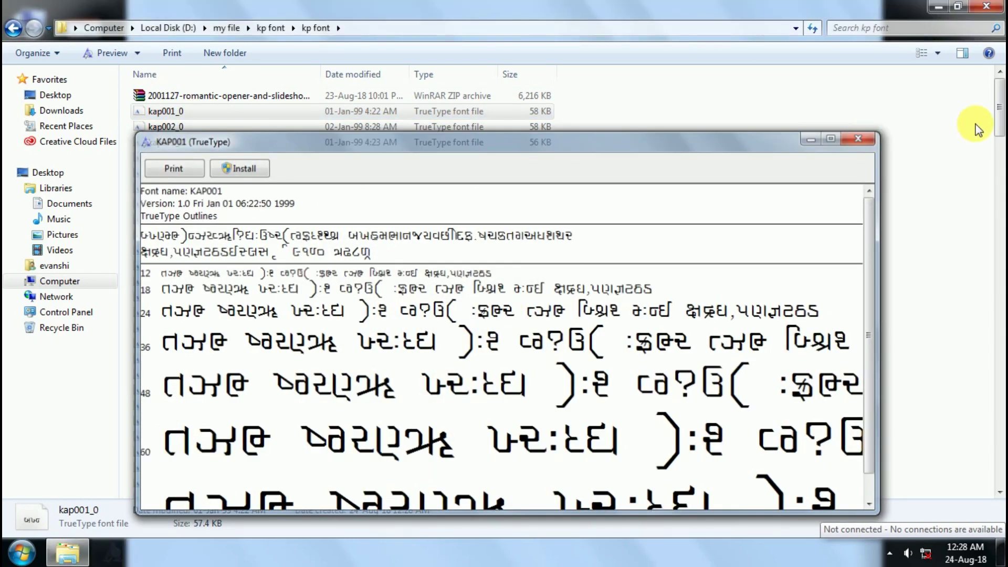
Install the kap024_0 font, replacing the existing copy, and close the preview and the font folder.
{"action": "scroll", "coordinate": [963, 175], "scroll_direction": "down", "scroll_amount": 7}
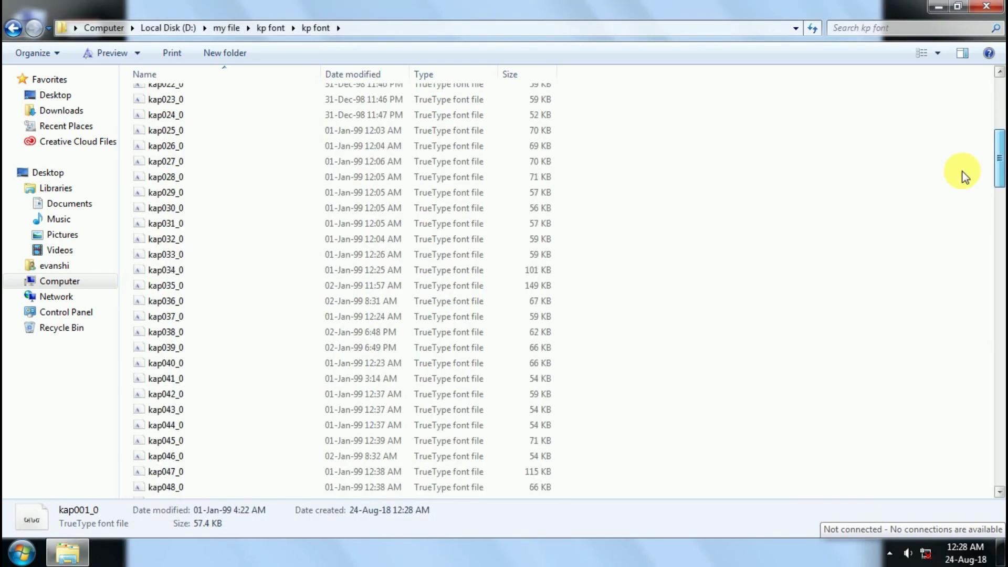
{"action": "left_click", "coordinate": [342, 116]}
{"action": "double_click", "coordinate": [342, 116]}
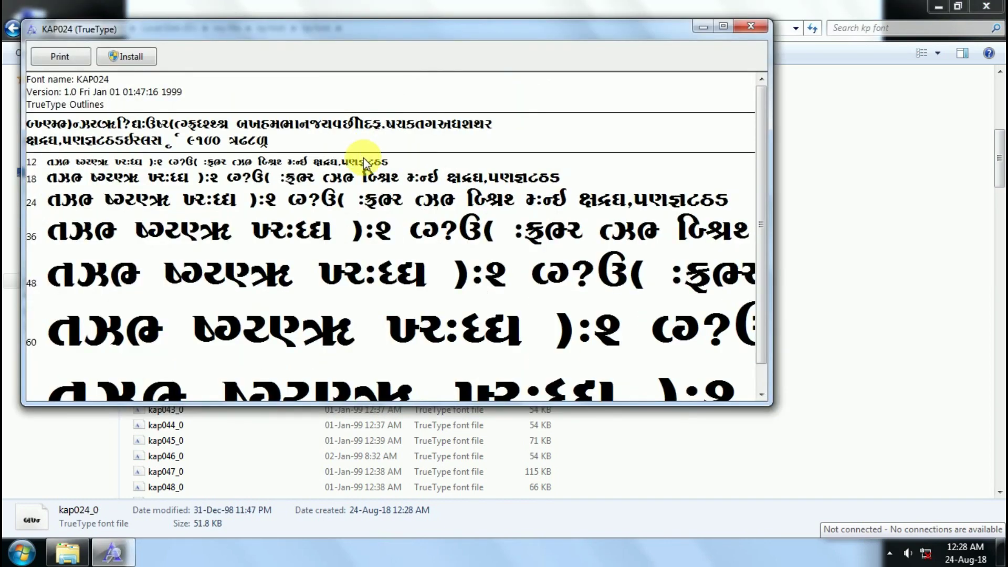
{"action": "left_click", "coordinate": [143, 63]}
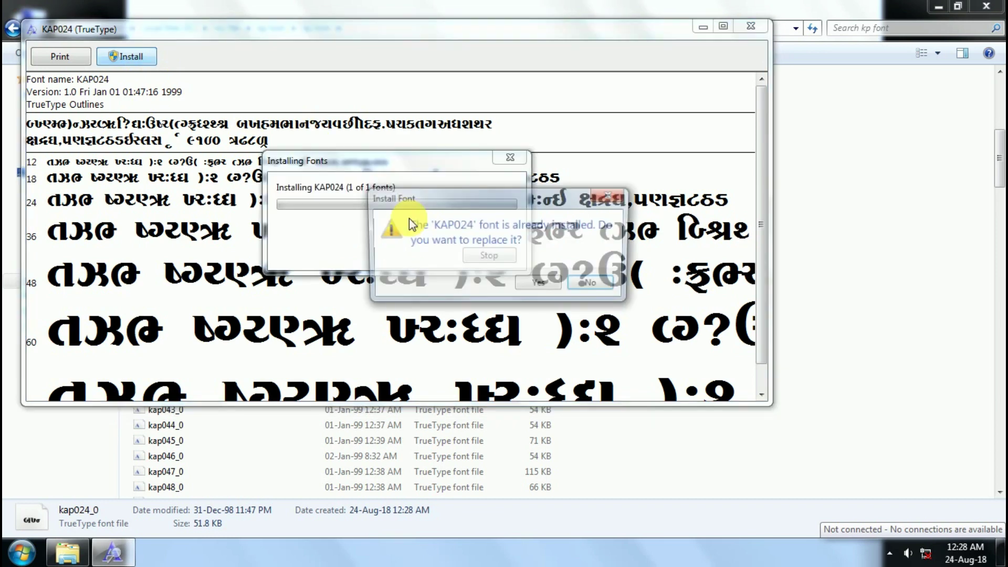
{"action": "left_click", "coordinate": [552, 285]}
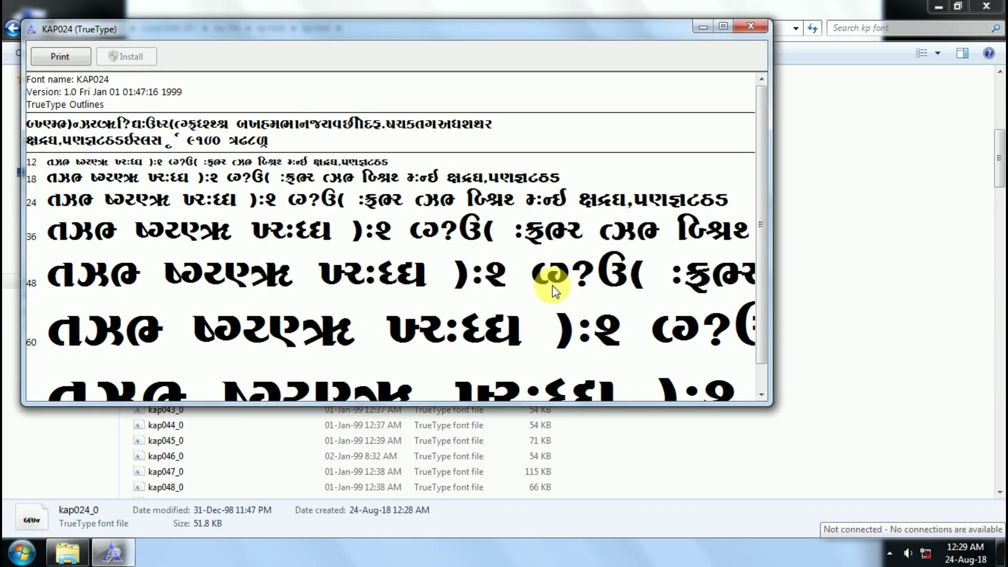
{"action": "left_click", "coordinate": [750, 26]}
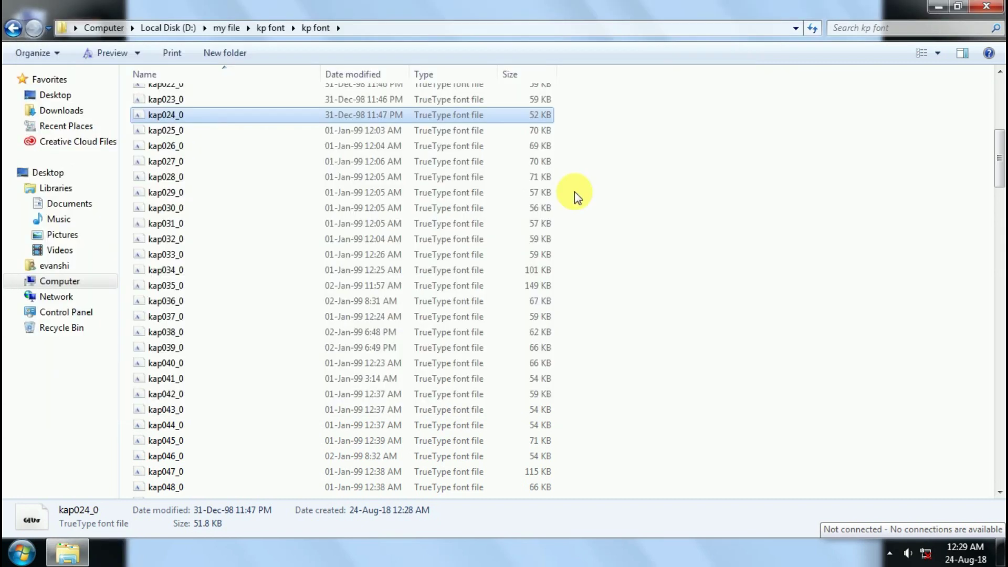
{"action": "left_click", "coordinate": [437, 256]}
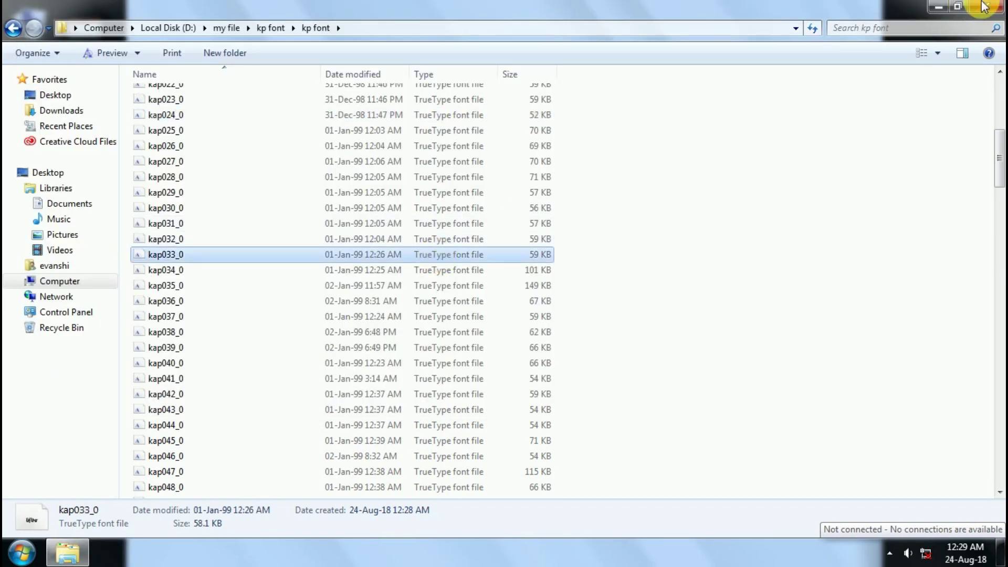
{"action": "left_click", "coordinate": [990, 7]}
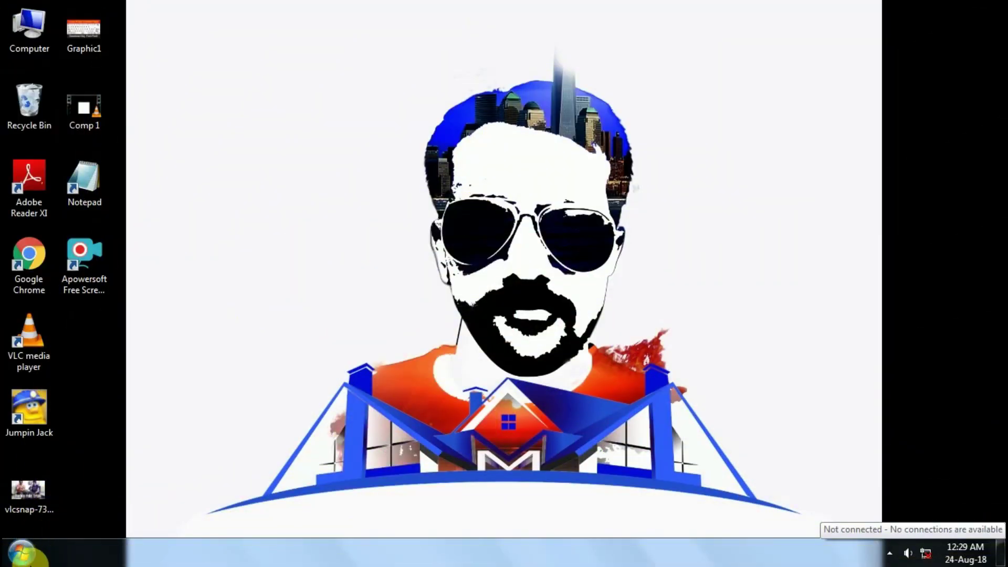
Launch Font Navigator from the CorelDRAW Graphics Suite X3 programs and maximize its window.
{"action": "left_click", "coordinate": [27, 552]}
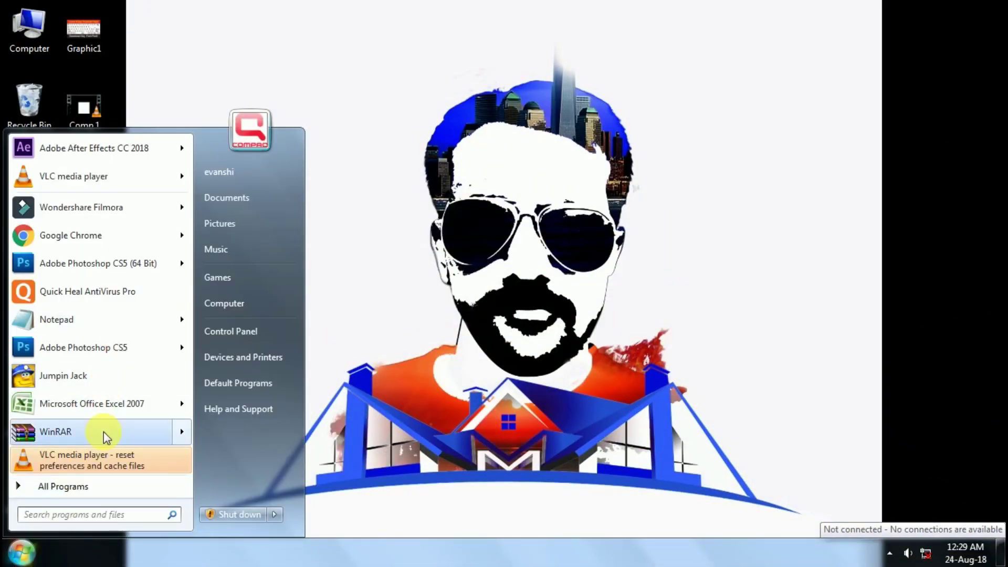
{"action": "left_click", "coordinate": [98, 479]}
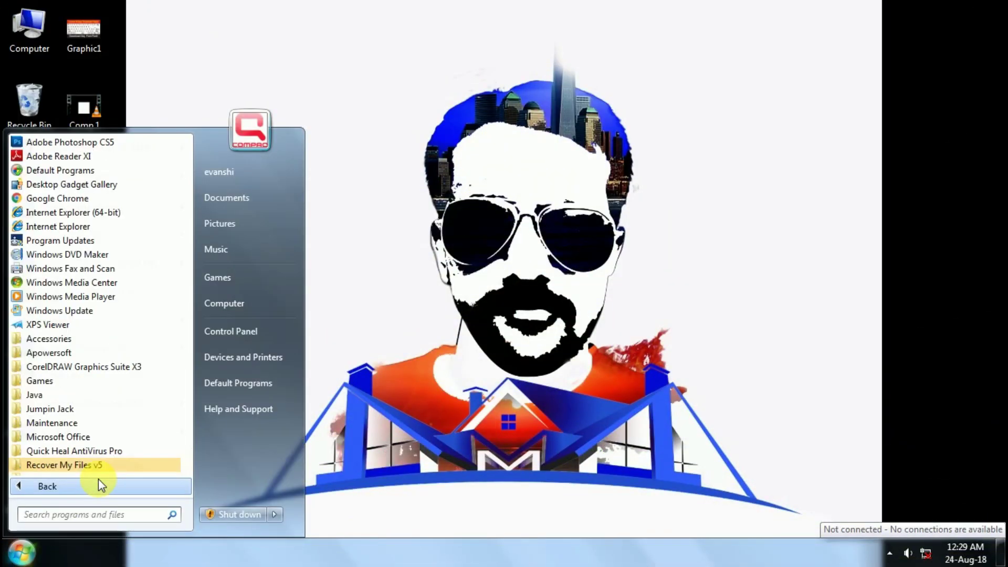
{"action": "left_click", "coordinate": [125, 368]}
{"action": "left_click", "coordinate": [128, 382]}
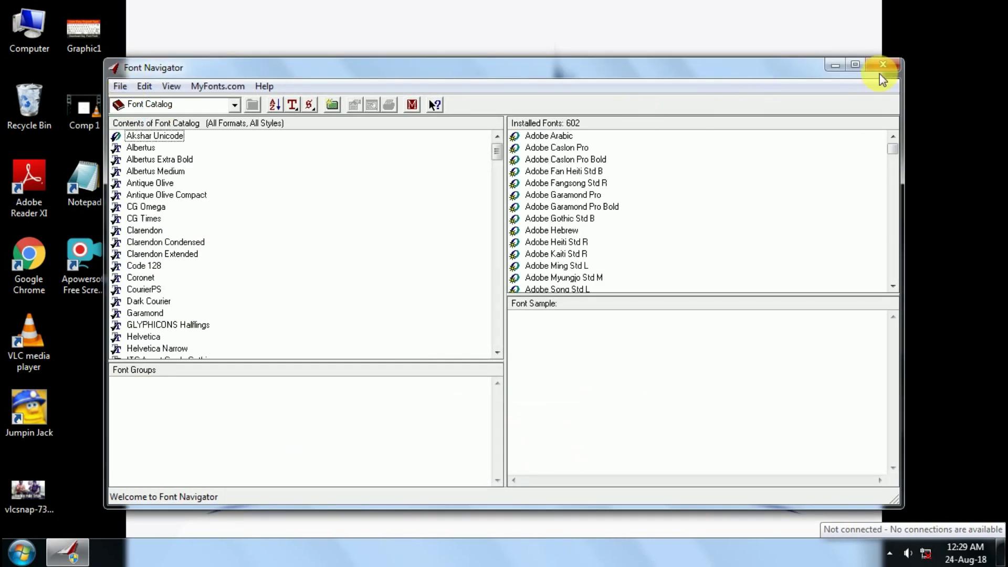
{"action": "left_click", "coordinate": [854, 64]}
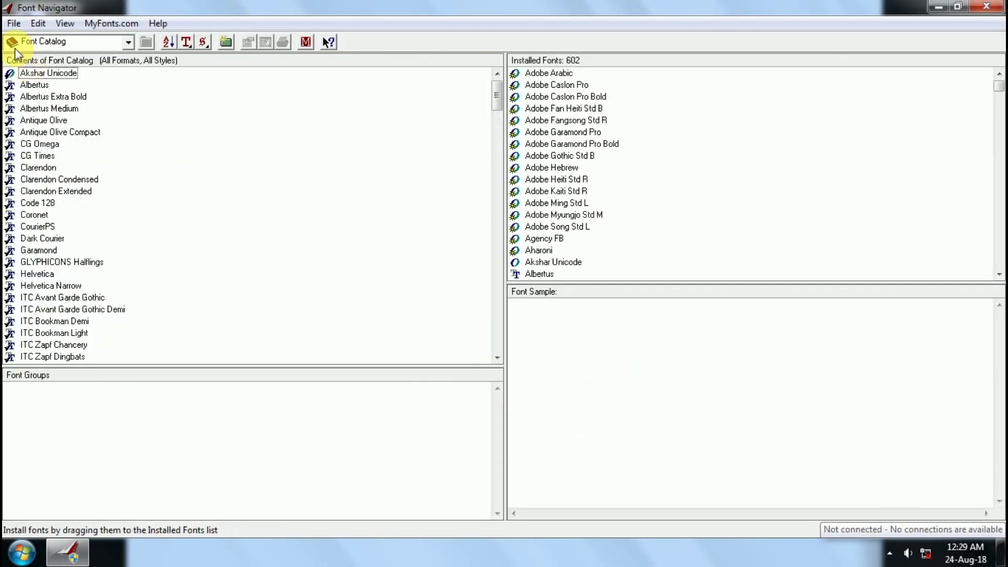
Find fonts for the catalog in the kp font folder on Local Disk (D:), including its kp font subfolder.
{"action": "left_click", "coordinate": [14, 23]}
{"action": "left_click", "coordinate": [26, 40]}
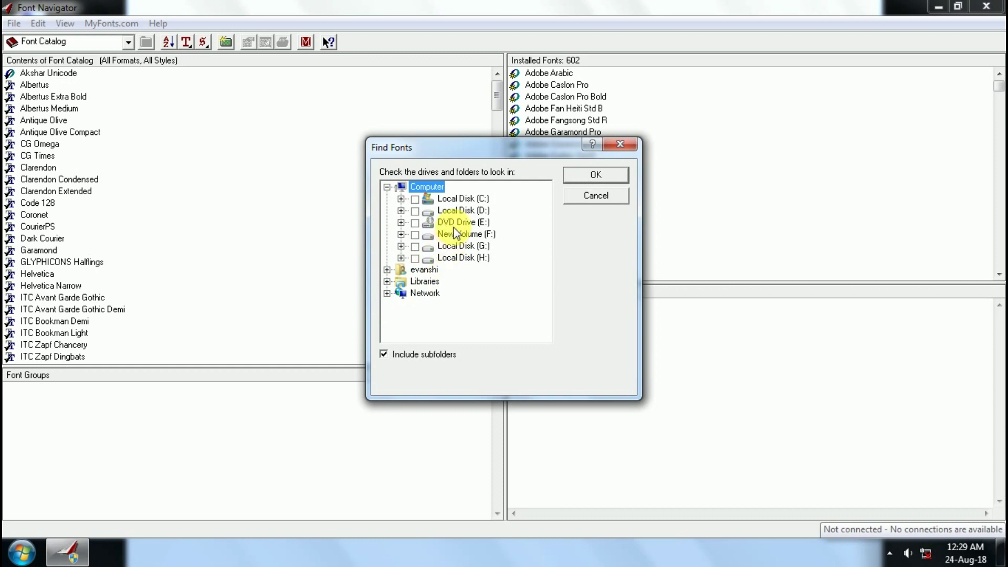
{"action": "double_click", "coordinate": [455, 211]}
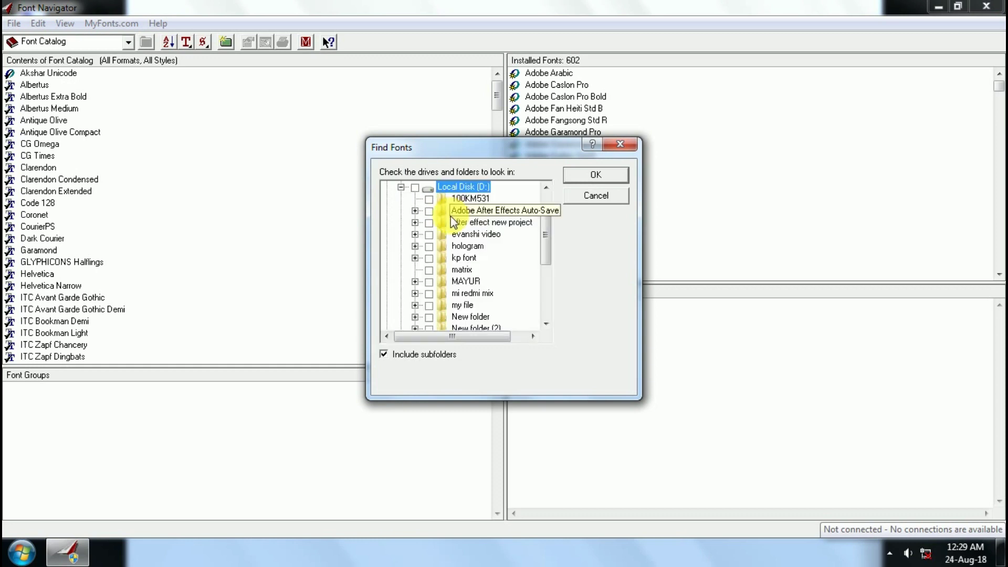
{"action": "left_click", "coordinate": [444, 258]}
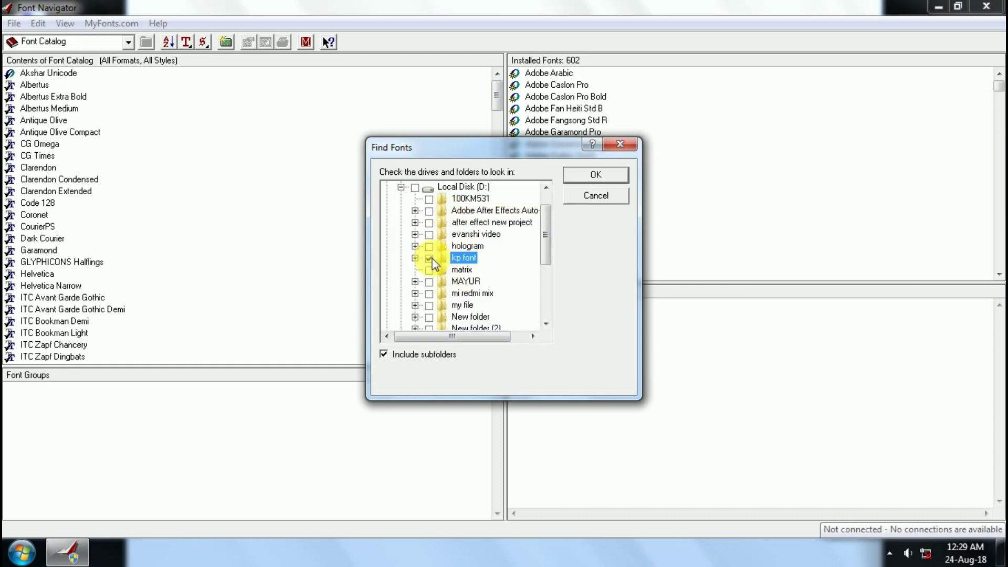
{"action": "left_click", "coordinate": [415, 258]}
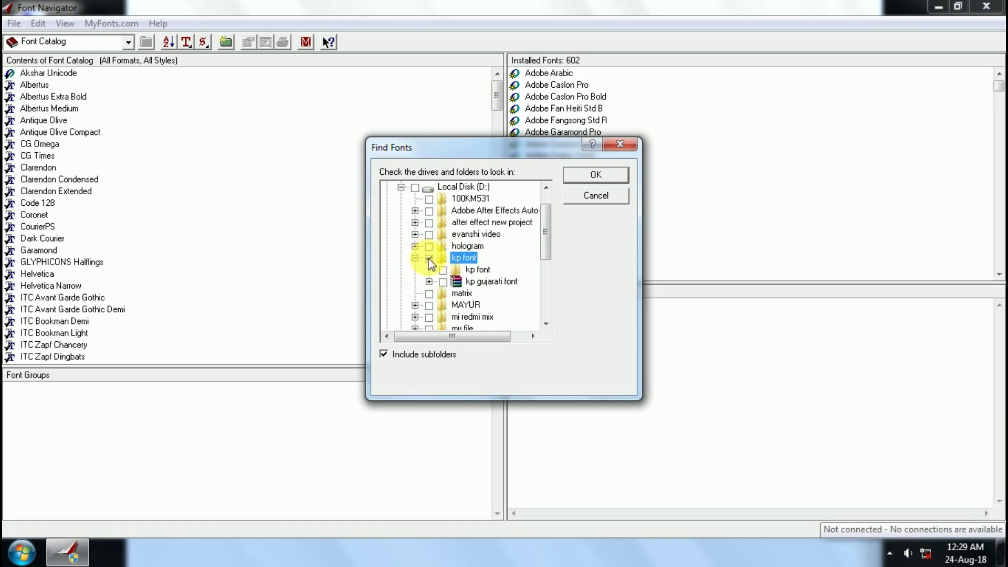
{"action": "left_click", "coordinate": [443, 270]}
{"action": "left_click", "coordinate": [595, 178]}
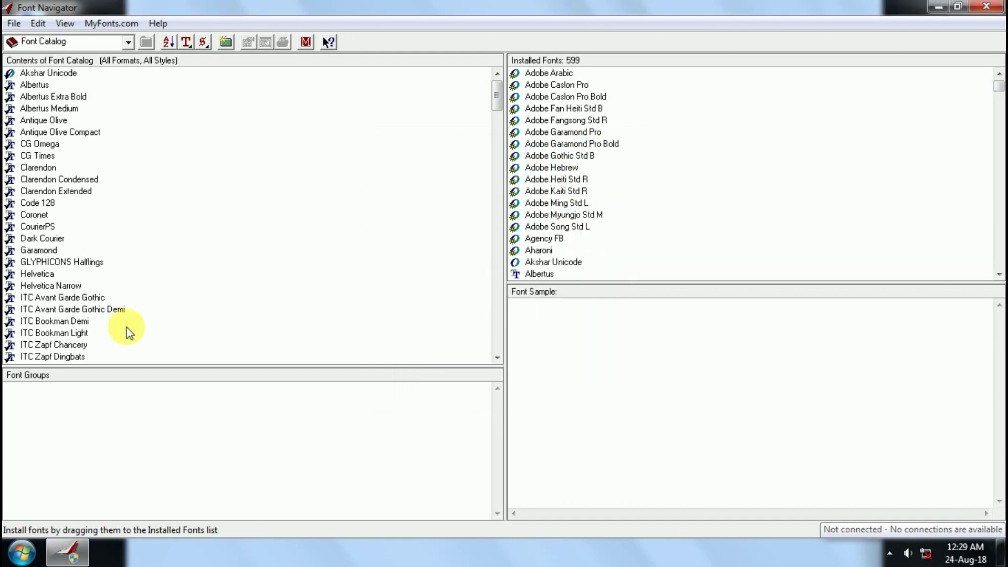
Select all fonts in the font catalog and install them.
{"action": "left_click", "coordinate": [74, 311]}
{"action": "scroll", "coordinate": [75, 316], "scroll_direction": "down", "scroll_amount": 11}
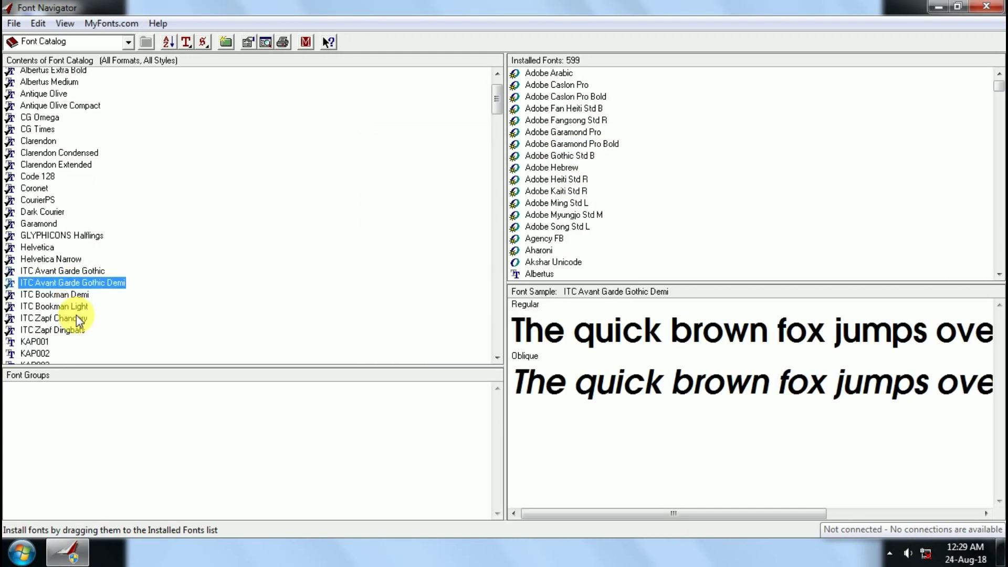
{"action": "left_click", "coordinate": [45, 321]}
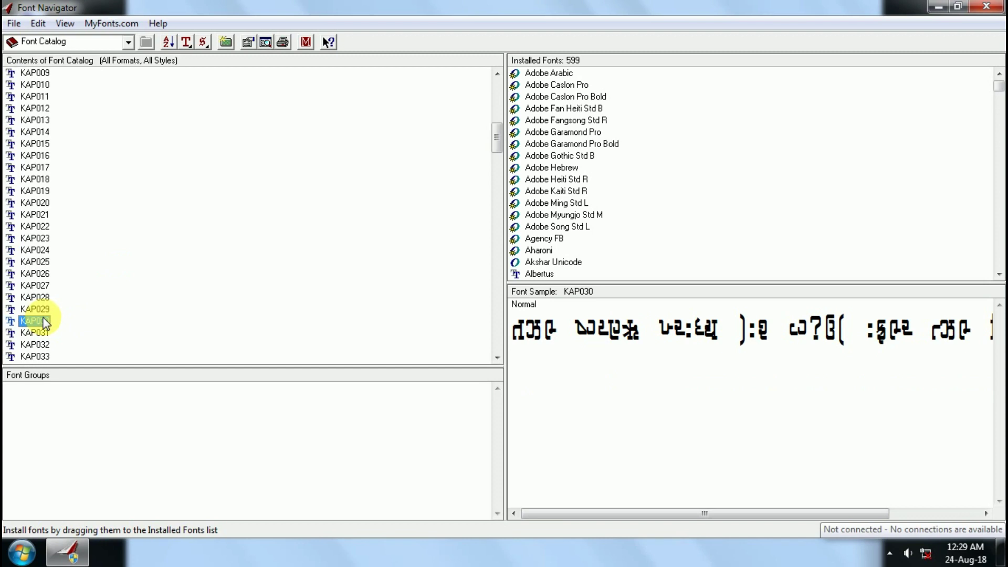
{"action": "key", "text": "ctrl+a"}
{"action": "right_click", "coordinate": [45, 326]}
{"action": "left_click", "coordinate": [61, 326]}
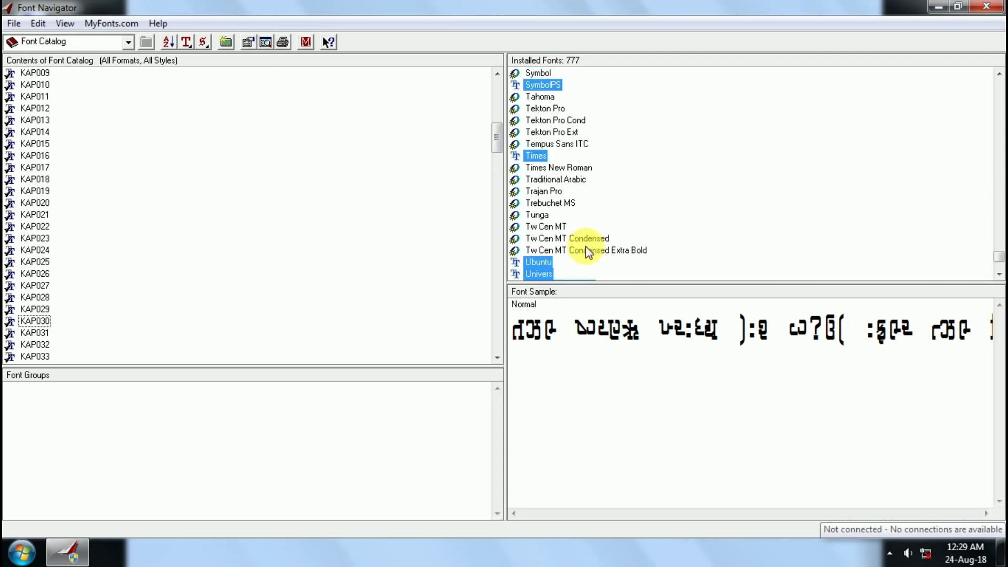
Examine samples of the installed fonts, including Tw Cen MT, KAPS18, KAPS03, KAP138 and KAP054.
{"action": "left_click", "coordinate": [456, 254]}
{"action": "scroll", "coordinate": [545, 251], "scroll_direction": "up", "scroll_amount": 9}
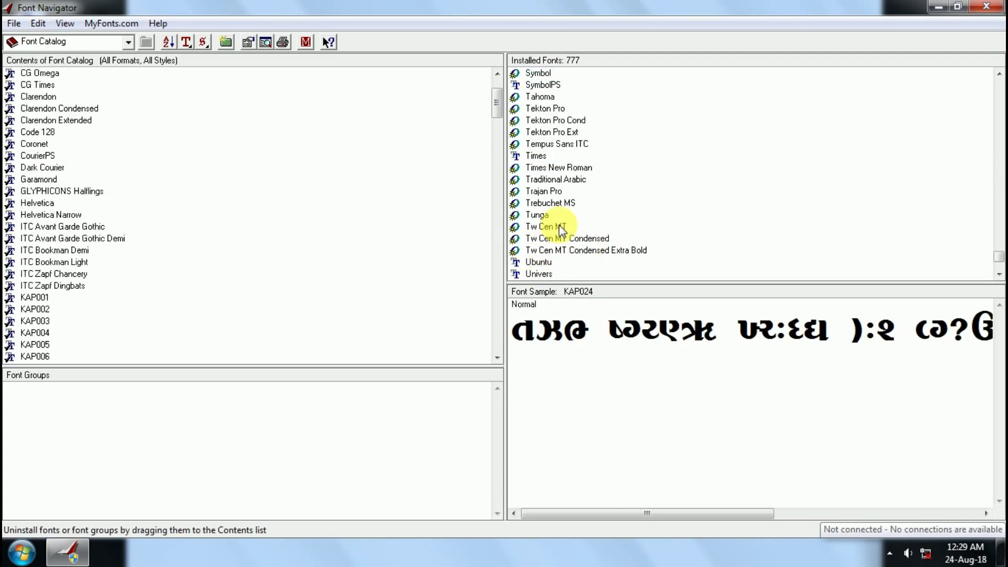
{"action": "left_click", "coordinate": [560, 230]}
{"action": "scroll", "coordinate": [561, 230], "scroll_direction": "up", "scroll_amount": 15}
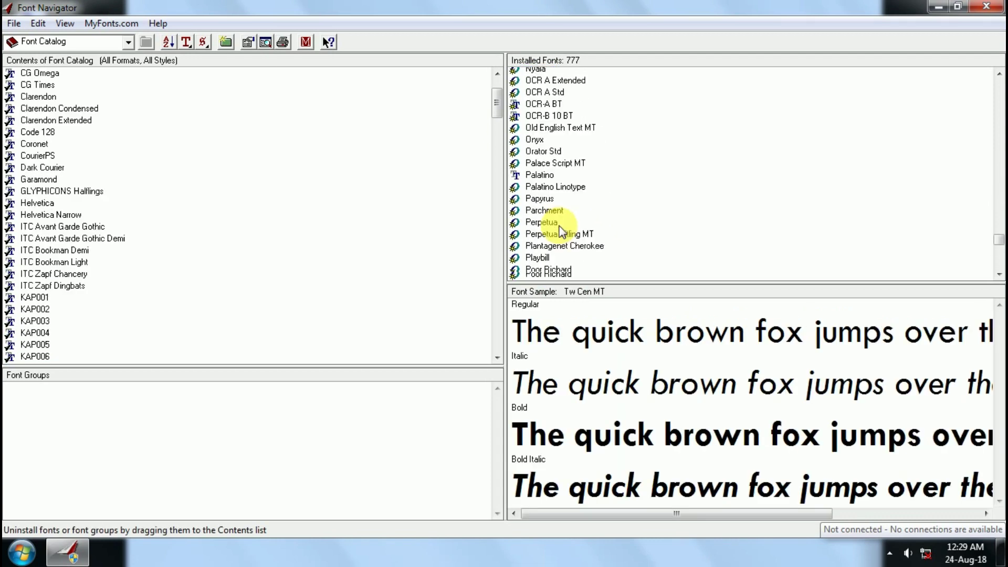
{"action": "scroll", "coordinate": [561, 230], "scroll_direction": "up", "scroll_amount": 20}
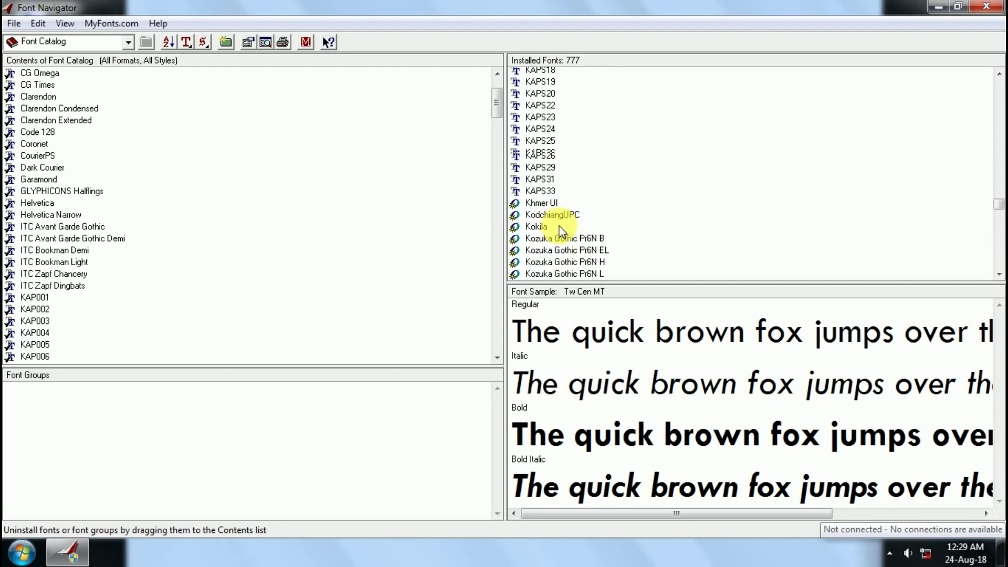
{"action": "scroll", "coordinate": [561, 229], "scroll_direction": "up", "scroll_amount": 1}
{"action": "left_click", "coordinate": [558, 193]}
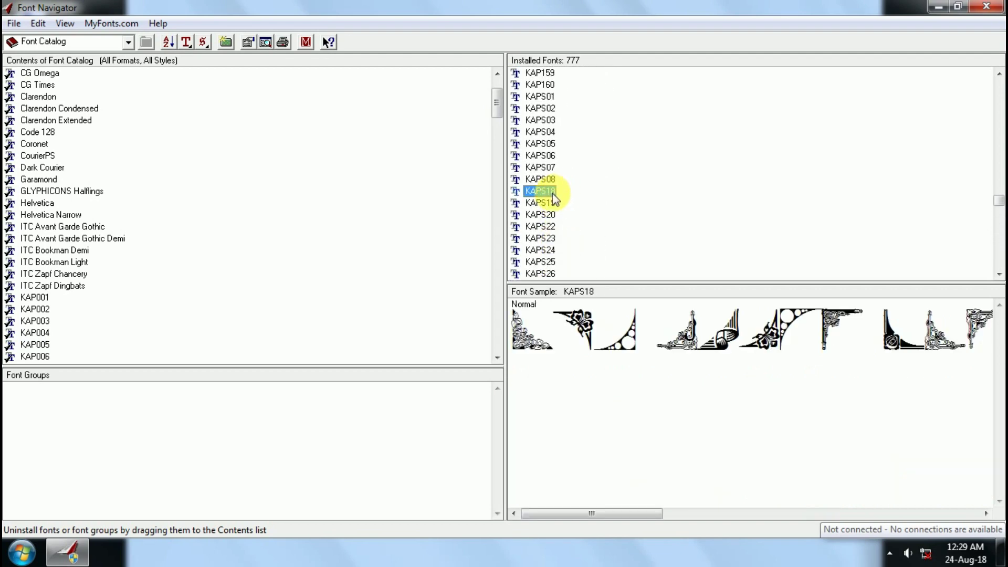
{"action": "left_click", "coordinate": [555, 121]}
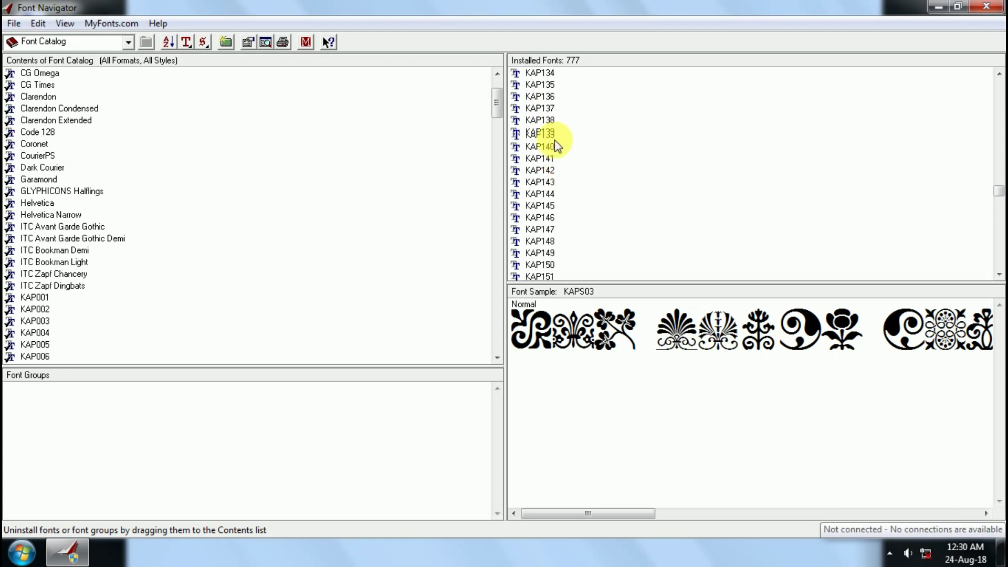
{"action": "scroll", "coordinate": [557, 145], "scroll_direction": "up", "scroll_amount": 1}
{"action": "left_click", "coordinate": [541, 143]}
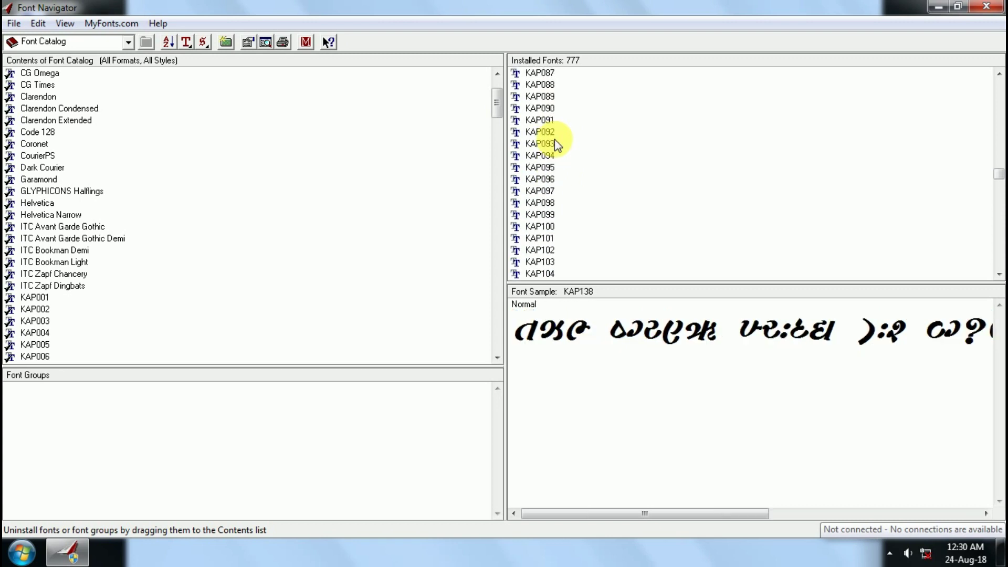
{"action": "scroll", "coordinate": [557, 145], "scroll_direction": "up", "scroll_amount": 1}
{"action": "left_click", "coordinate": [556, 145]}
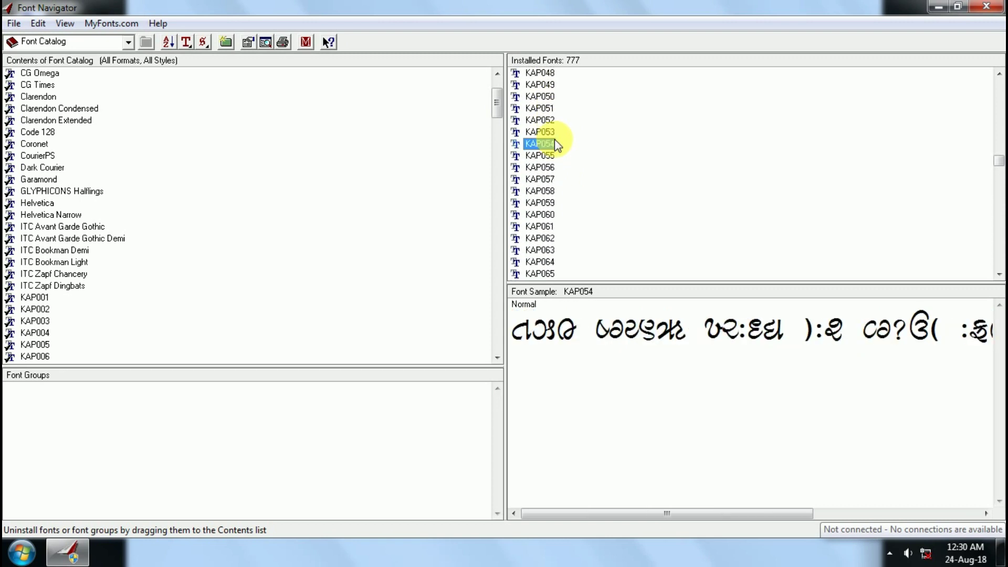
Examine samples of more installed Gujarati fonts, including KAP041, KAP011, KAP003 and KAP024.
{"action": "left_click", "coordinate": [557, 144]}
{"action": "left_click", "coordinate": [556, 133]}
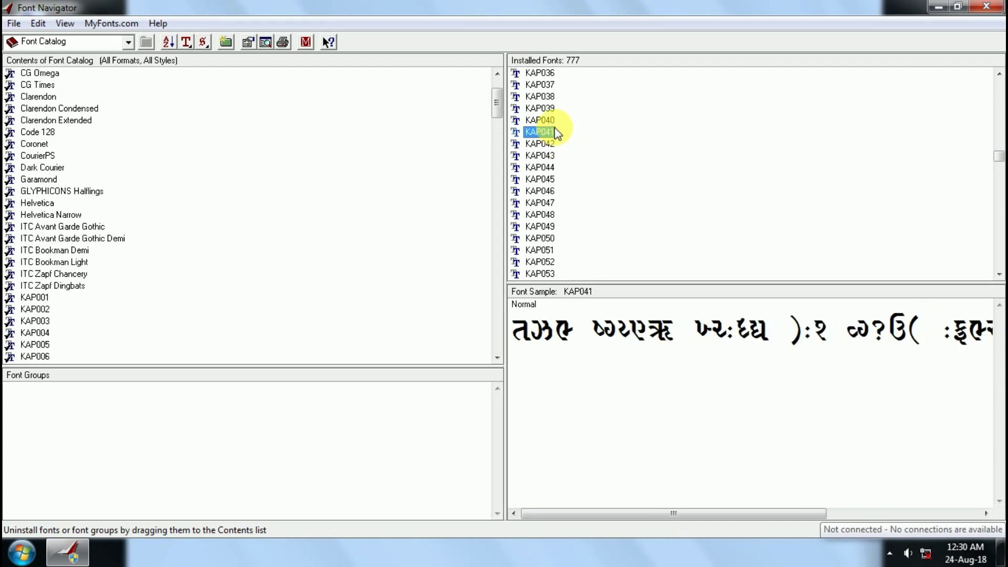
{"action": "left_click", "coordinate": [555, 132]}
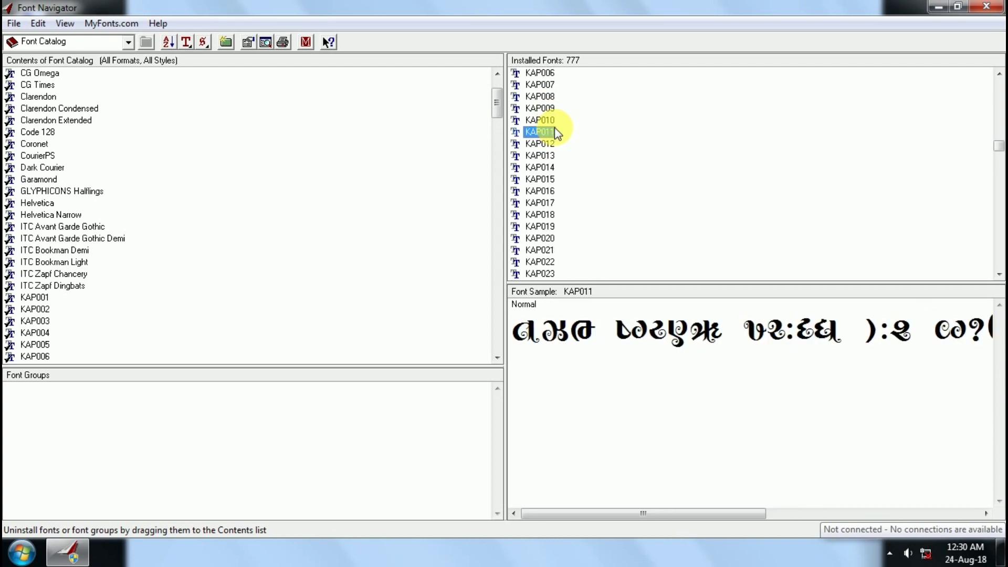
{"action": "scroll", "coordinate": [556, 132], "scroll_direction": "up", "scroll_amount": 5}
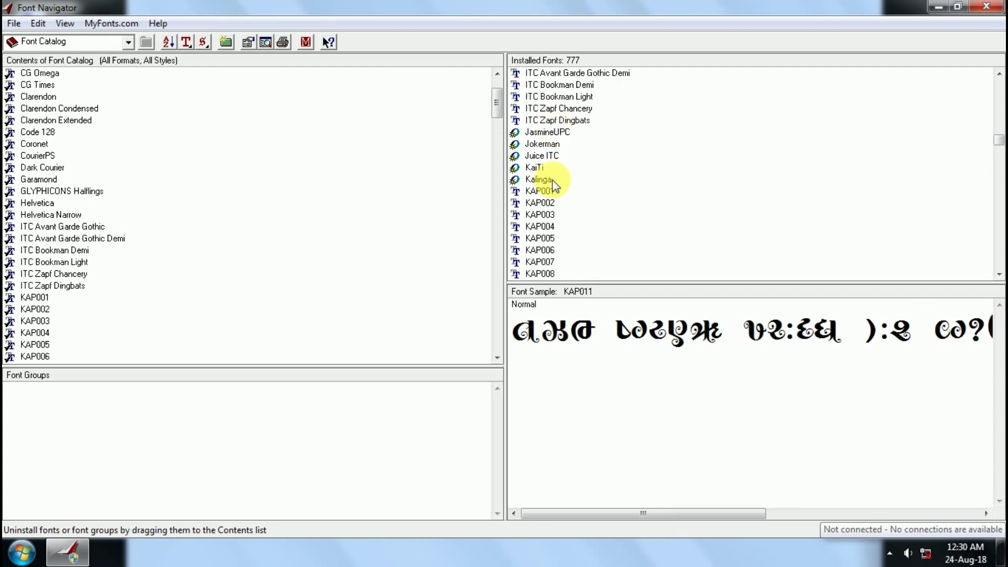
{"action": "left_click", "coordinate": [552, 217]}
{"action": "scroll", "coordinate": [556, 236], "scroll_direction": "down", "scroll_amount": 3}
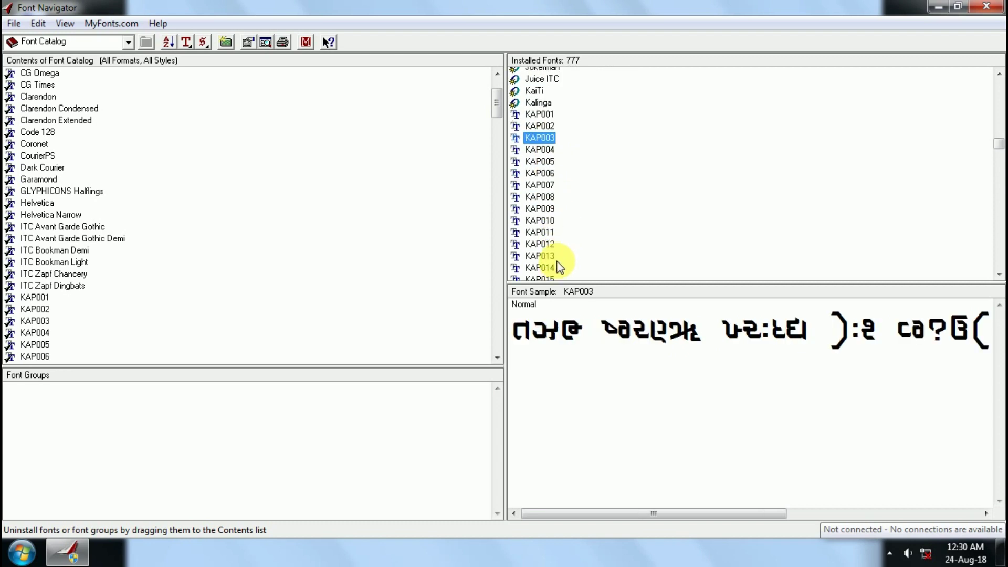
{"action": "scroll", "coordinate": [559, 268], "scroll_direction": "down", "scroll_amount": 1}
{"action": "scroll", "coordinate": [555, 261], "scroll_direction": "down", "scroll_amount": 3}
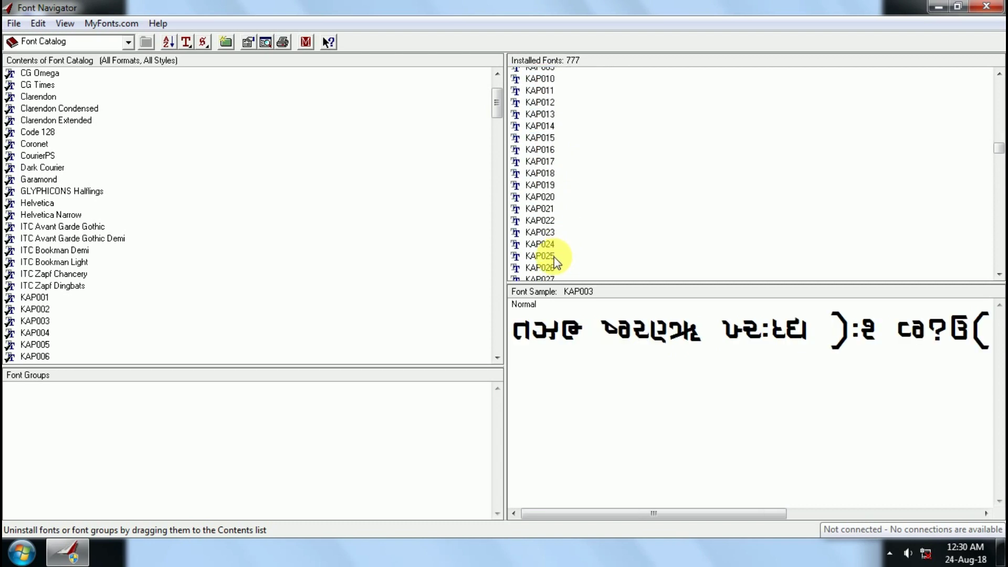
{"action": "left_click", "coordinate": [542, 215]}
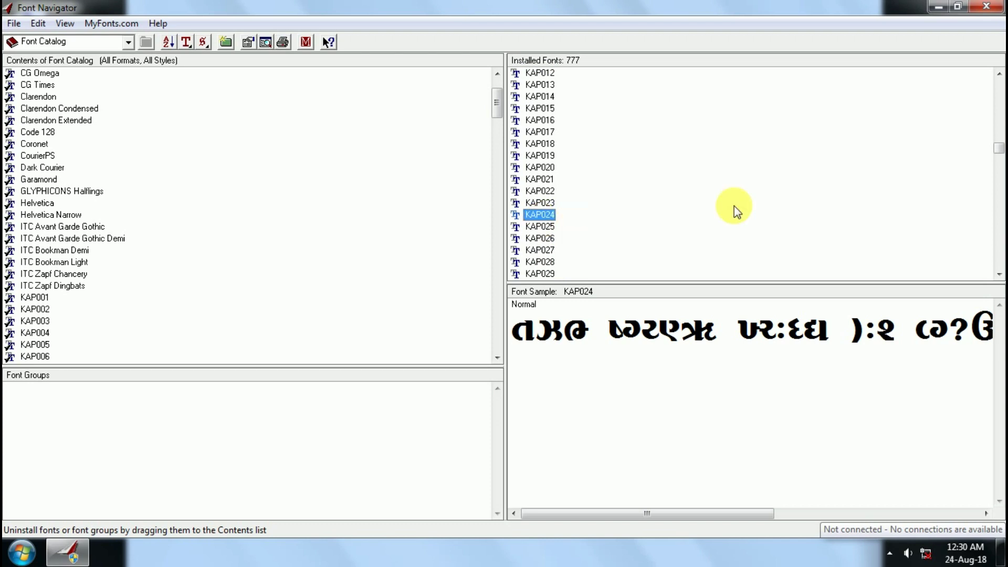
Minimize Font Navigator and launch CorelDRAW X3 from the CorelDRAW Graphics Suite X3 programs.
{"action": "left_click", "coordinate": [938, 8]}
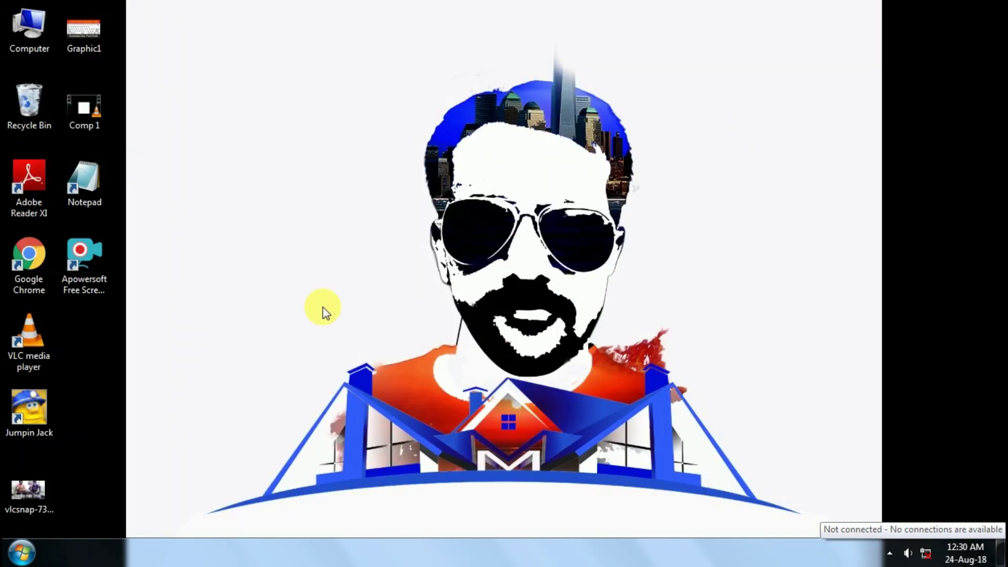
{"action": "left_click", "coordinate": [21, 552]}
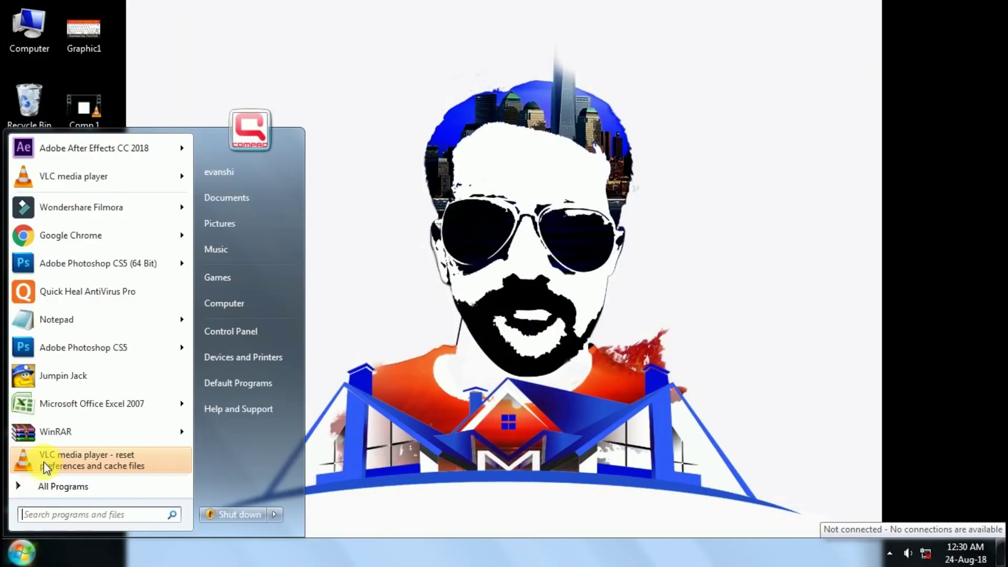
{"action": "left_click", "coordinate": [99, 486]}
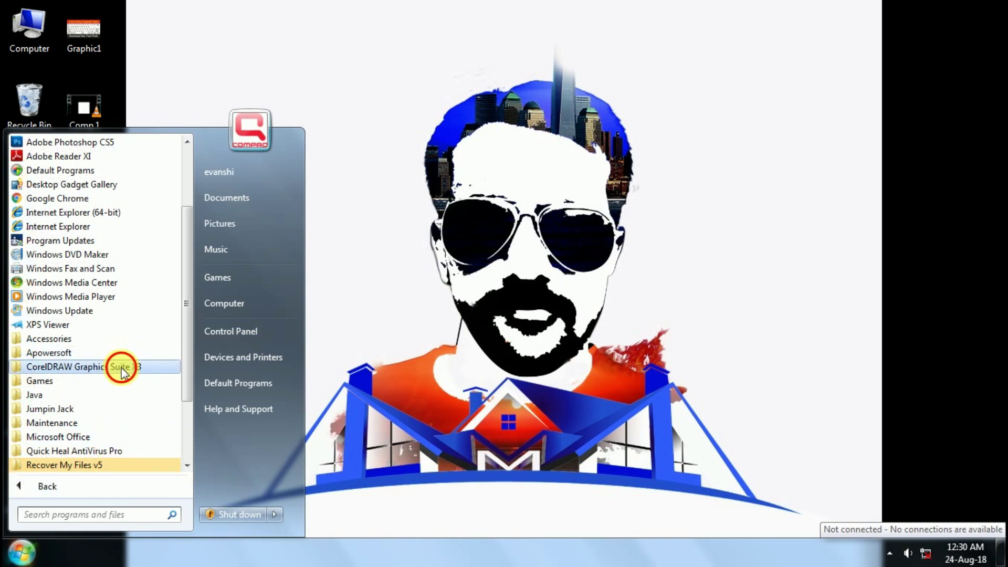
{"action": "left_click", "coordinate": [122, 365]}
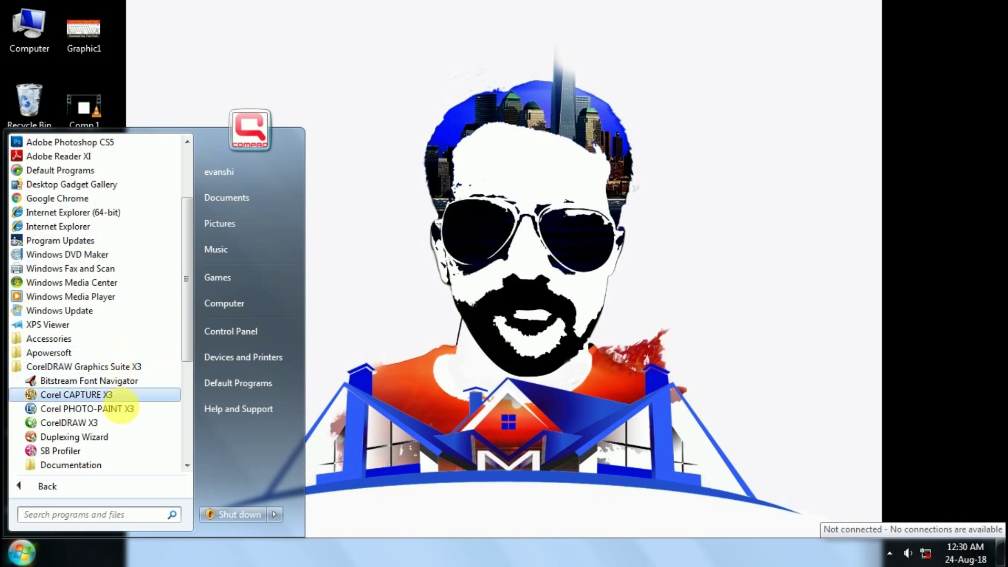
{"action": "left_click", "coordinate": [121, 423]}
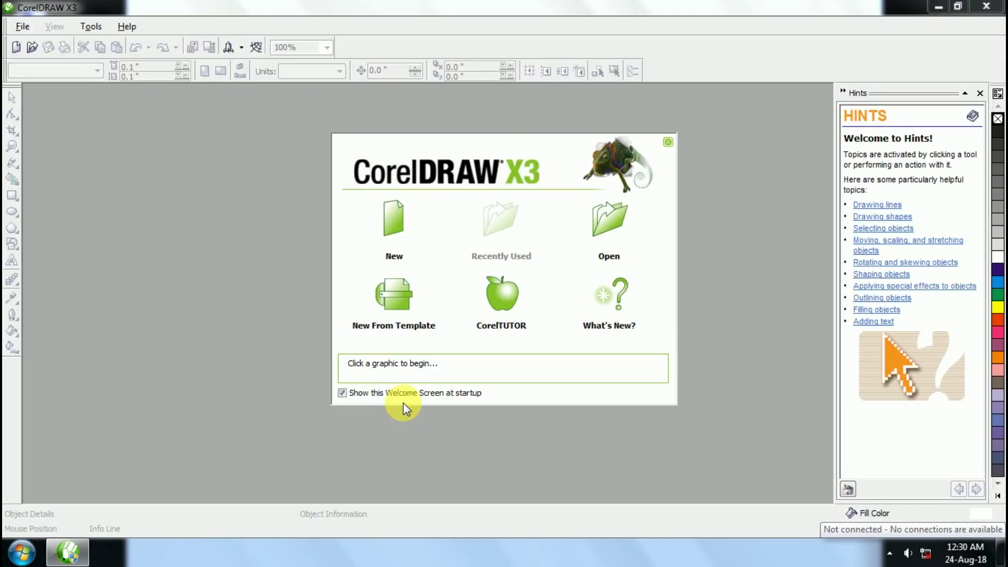
Create a new landscape Letter drawing and add a page-sized rectangle measuring 11 by 8.5 inches.
{"action": "left_click", "coordinate": [398, 226]}
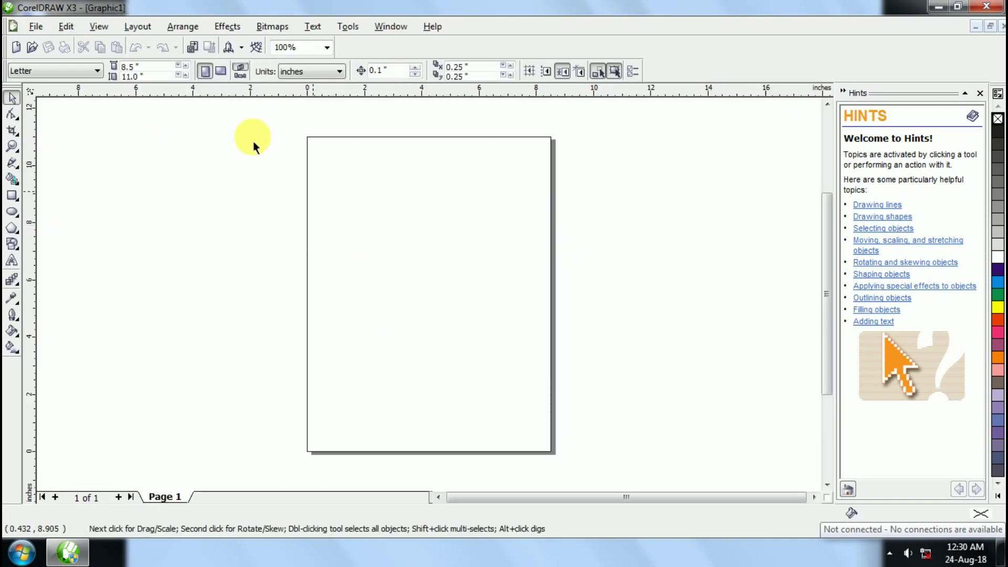
{"action": "left_click", "coordinate": [220, 71]}
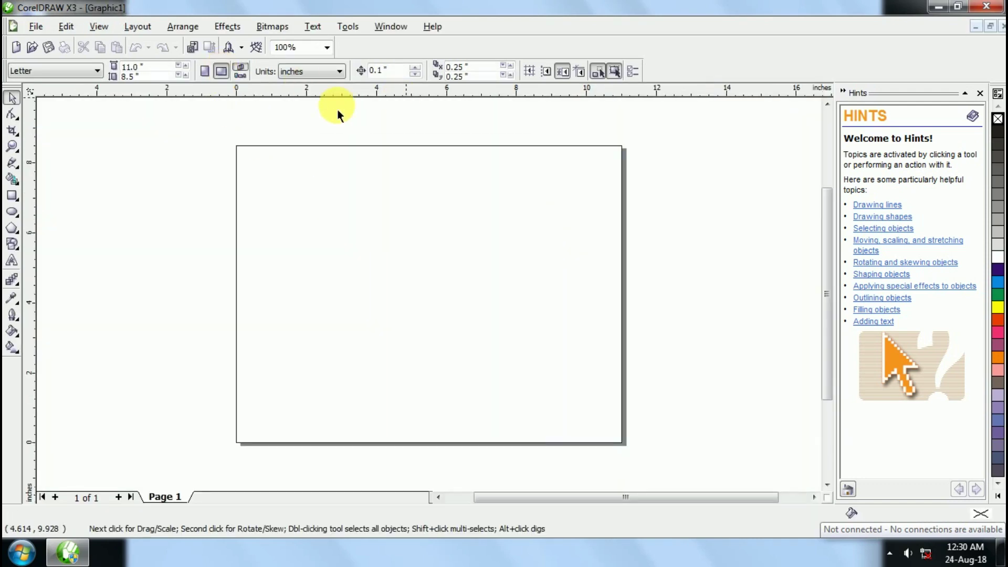
{"action": "left_click", "coordinate": [13, 263]}
{"action": "double_click", "coordinate": [12, 195]}
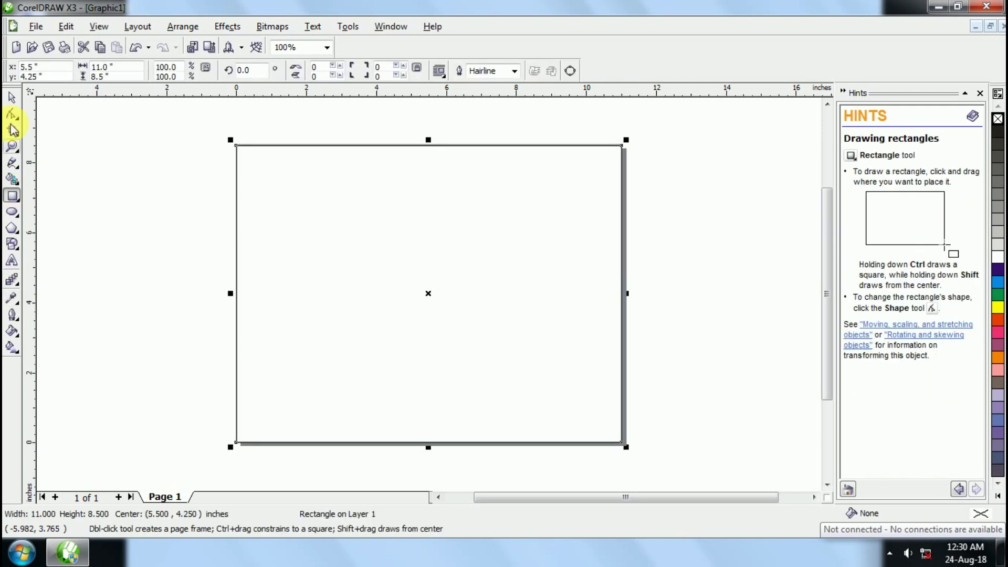
{"action": "left_click", "coordinate": [14, 100]}
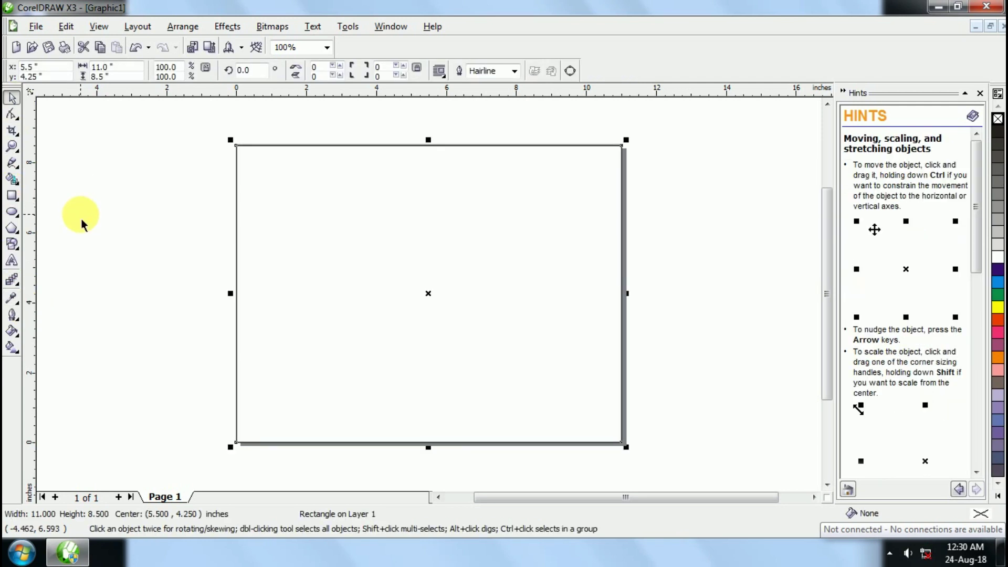
{"action": "key", "text": "F4"}
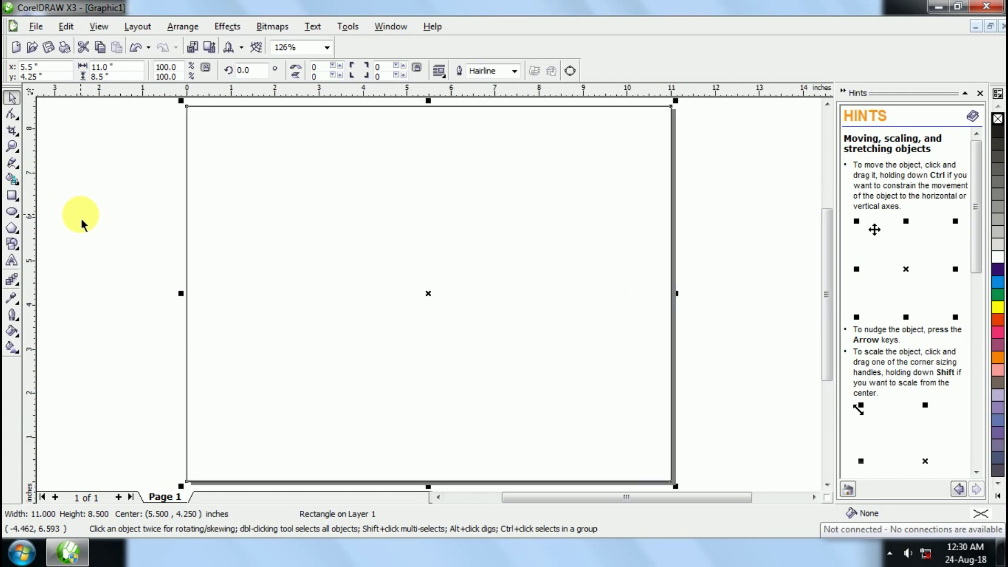
Add bold, centre-aligned Arial 24 pt artistic text with a "hi friend" introduction giving the presenter's name and a second line "welcome to my channel".
{"action": "left_click", "coordinate": [12, 261]}
{"action": "left_click", "coordinate": [257, 167]}
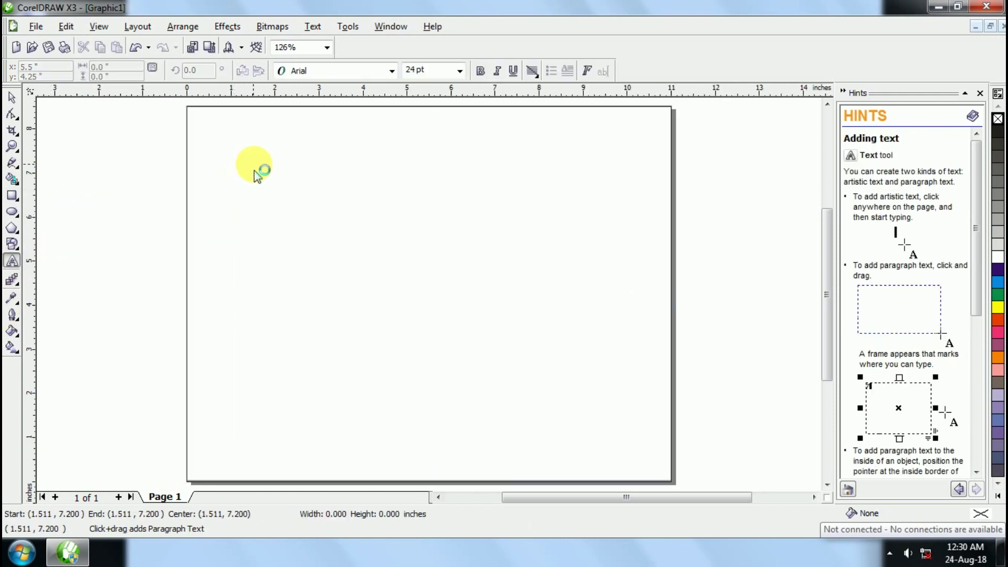
{"action": "left_click", "coordinate": [478, 72]}
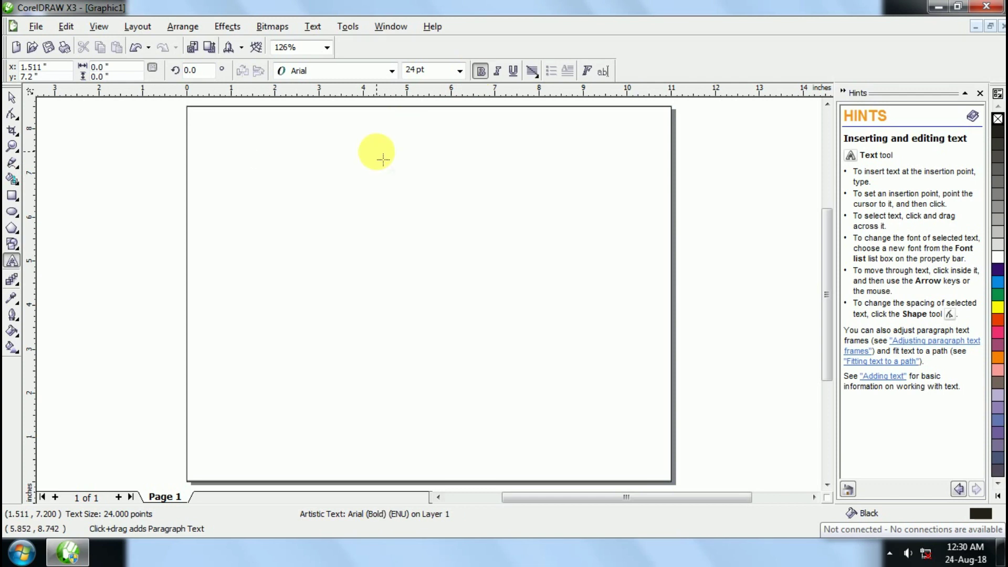
{"action": "left_click", "coordinate": [532, 71]}
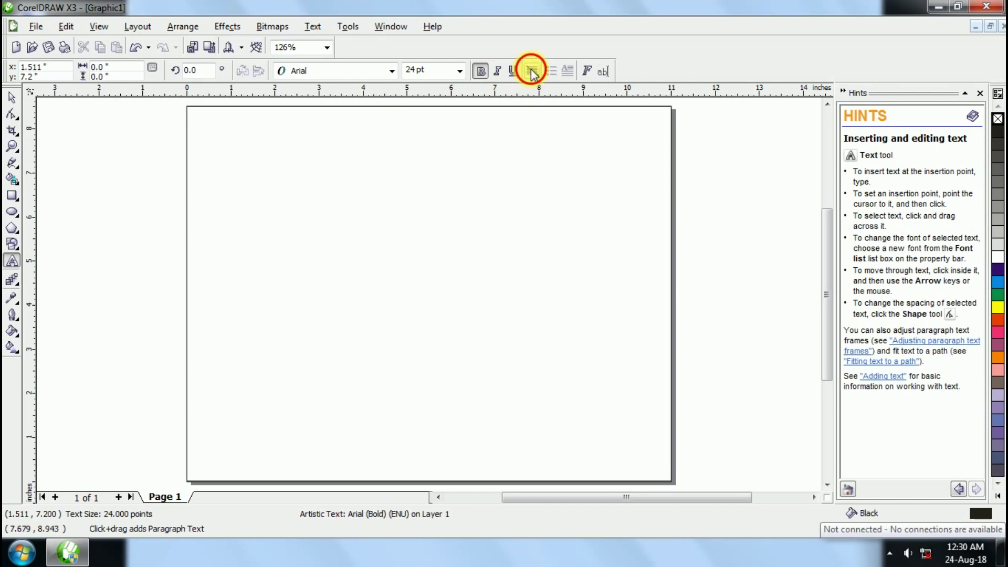
{"action": "left_click", "coordinate": [549, 117]}
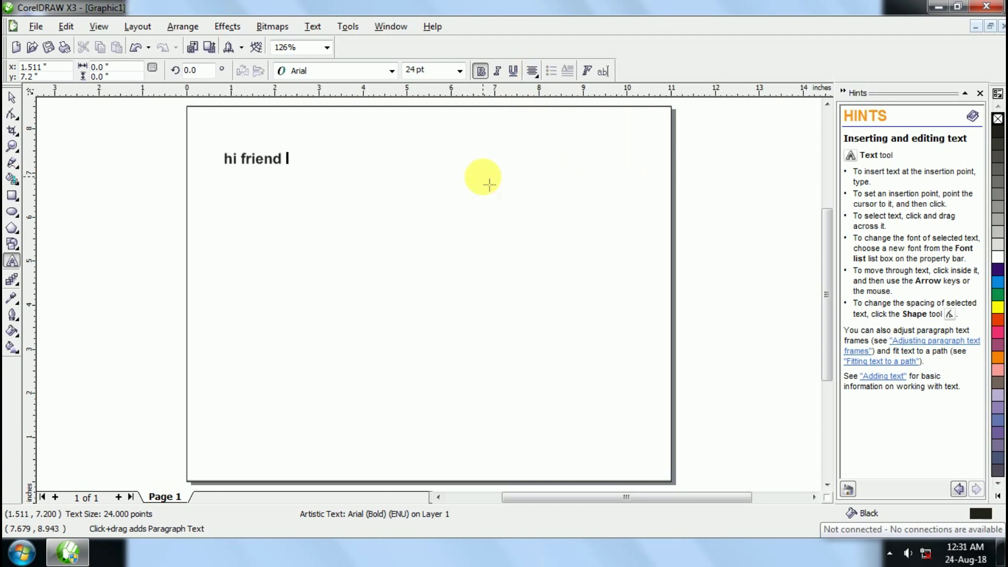
{"action": "type", "text": "I am mr mayur "}
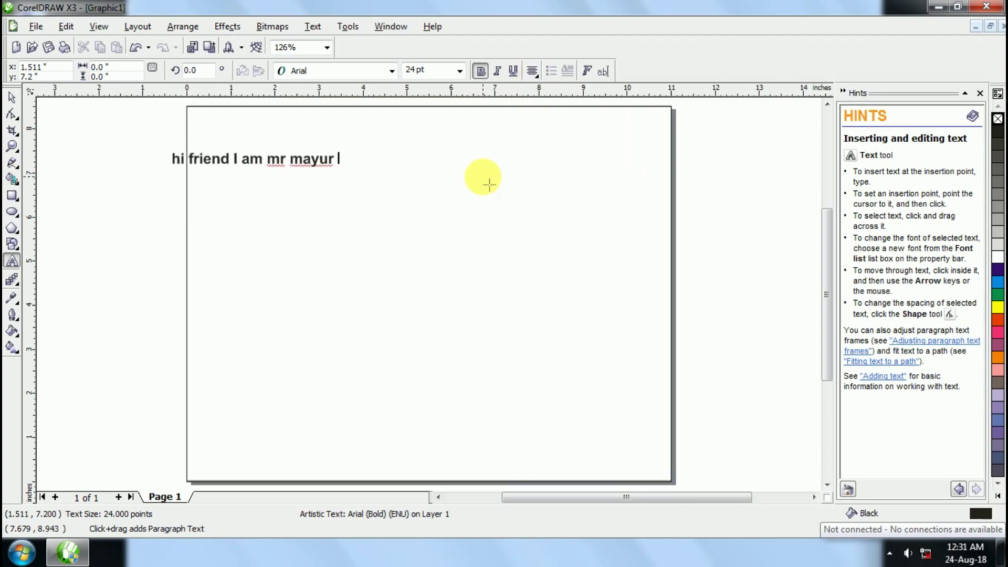
{"action": "type", "text": " welcome to my channel"}
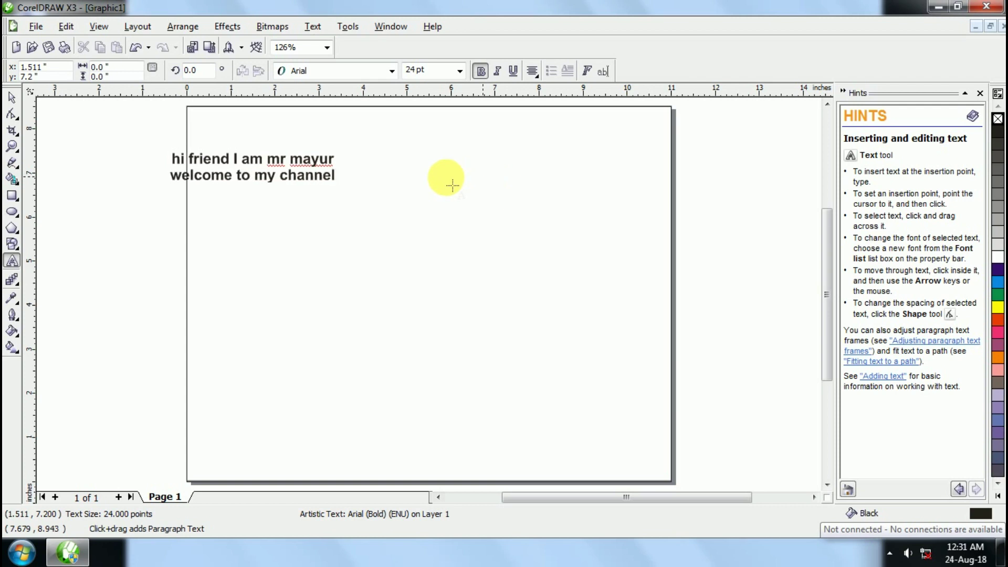
Centre the two-line greeting text on the page and return to editing it.
{"action": "key", "text": "ctrl+space"}
{"action": "key", "text": "p"}
{"action": "key", "text": "ctrl+space"}
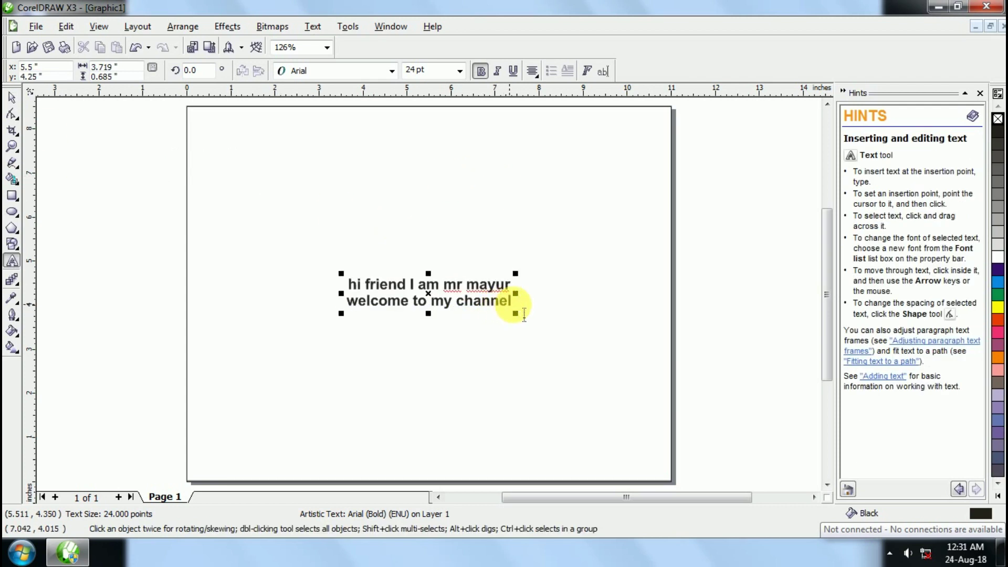
{"action": "left_click", "coordinate": [376, 71]}
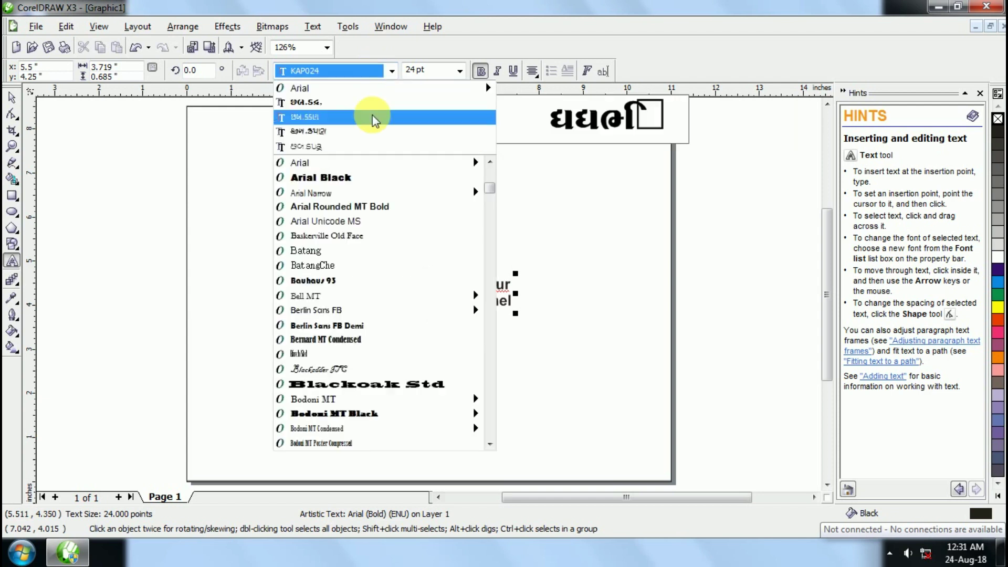
{"action": "left_click", "coordinate": [371, 112]}
{"action": "key", "text": "ctrl+z"}
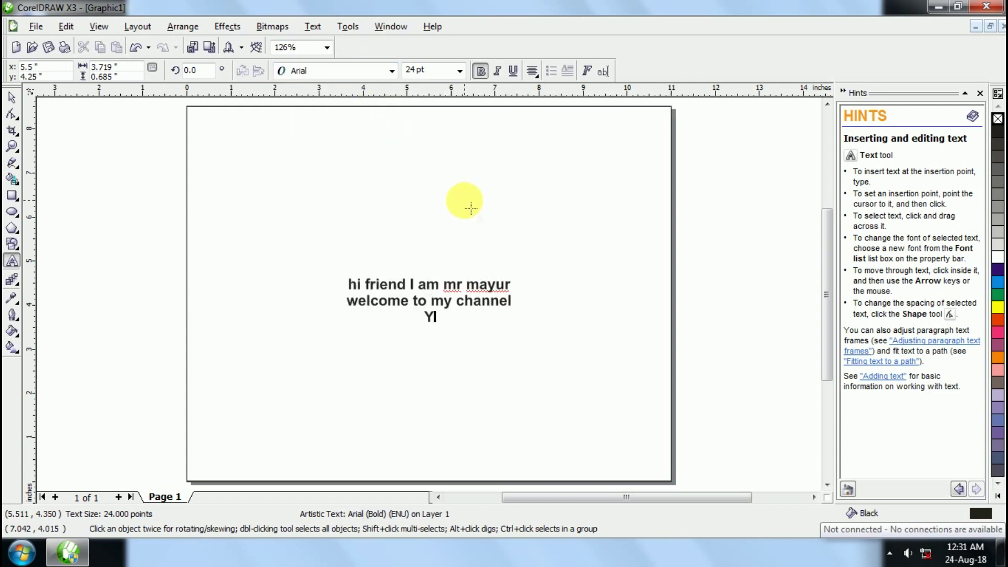
Add a third line to the greeting in the KAP024 font reading "થેન્કસ મારો વીડીયો જોવા માટે".
{"action": "left_click", "coordinate": [376, 71]}
{"action": "left_click", "coordinate": [348, 97]}
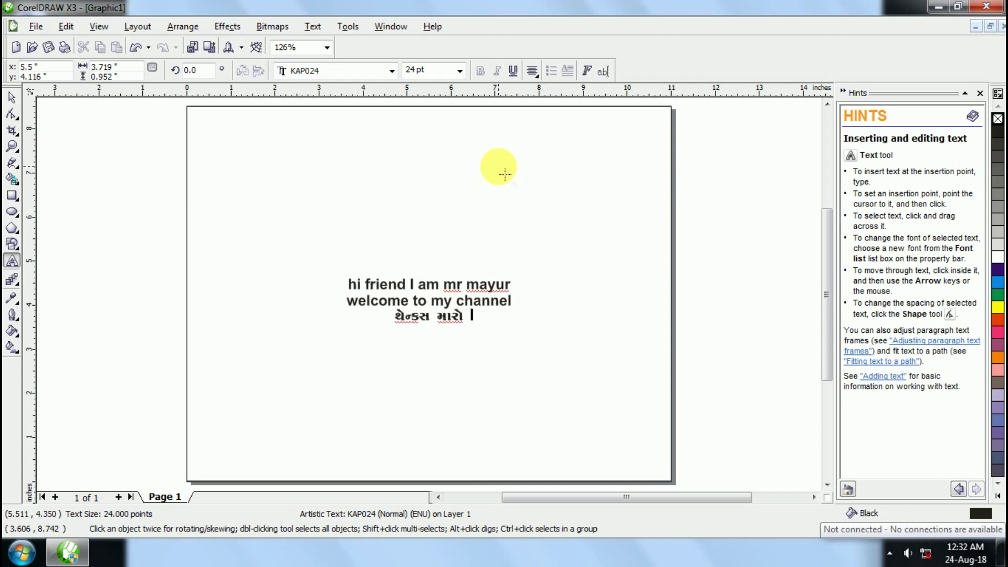
{"action": "type", "text": "ીયો "}
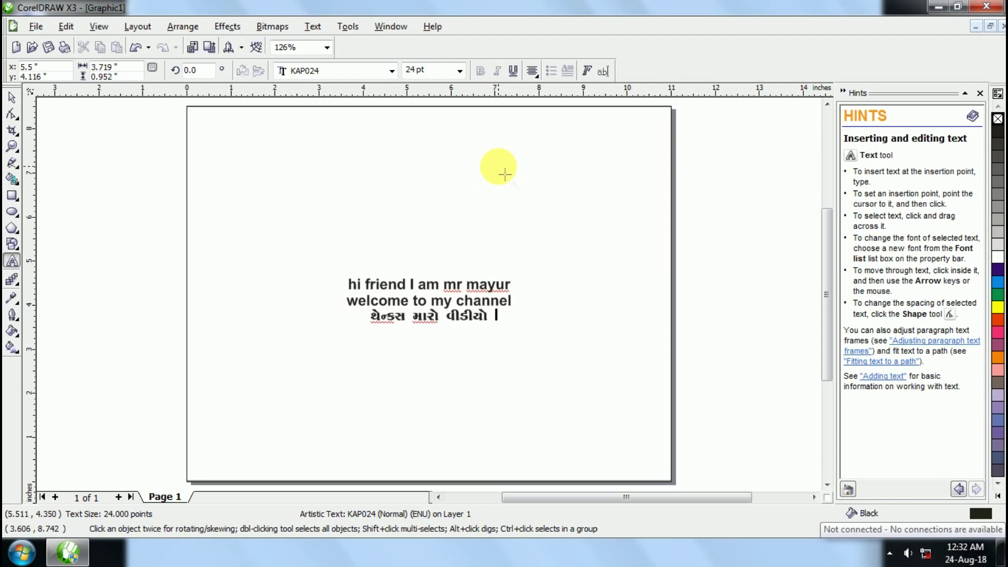
{"action": "type", "text": "જોવા માટે"}
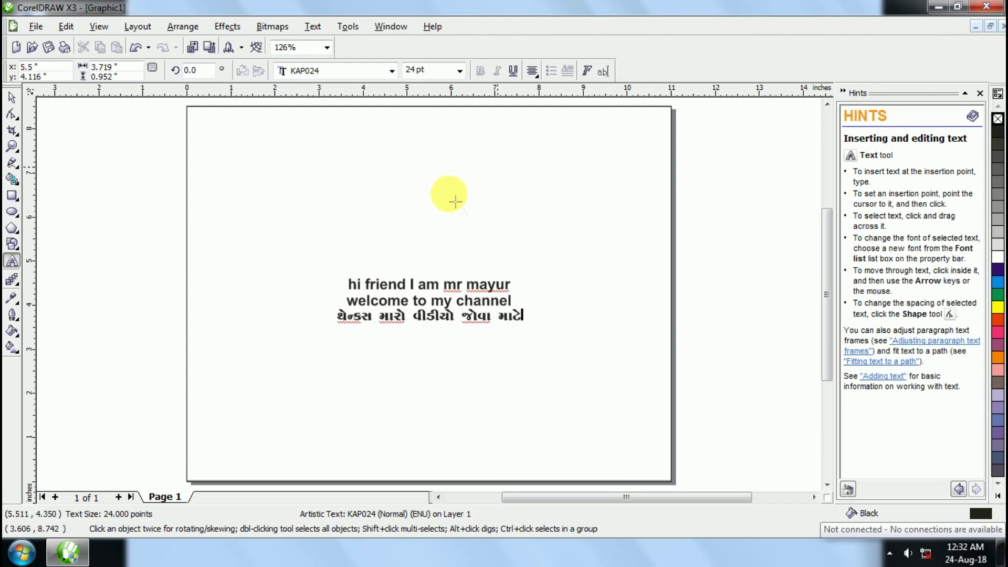
Finish editing the three-line text and check the drawing in full-screen preview.
{"action": "key", "text": "ctrl+space"}
{"action": "key", "text": "F9"}
{"action": "left_click", "coordinate": [537, 181]}
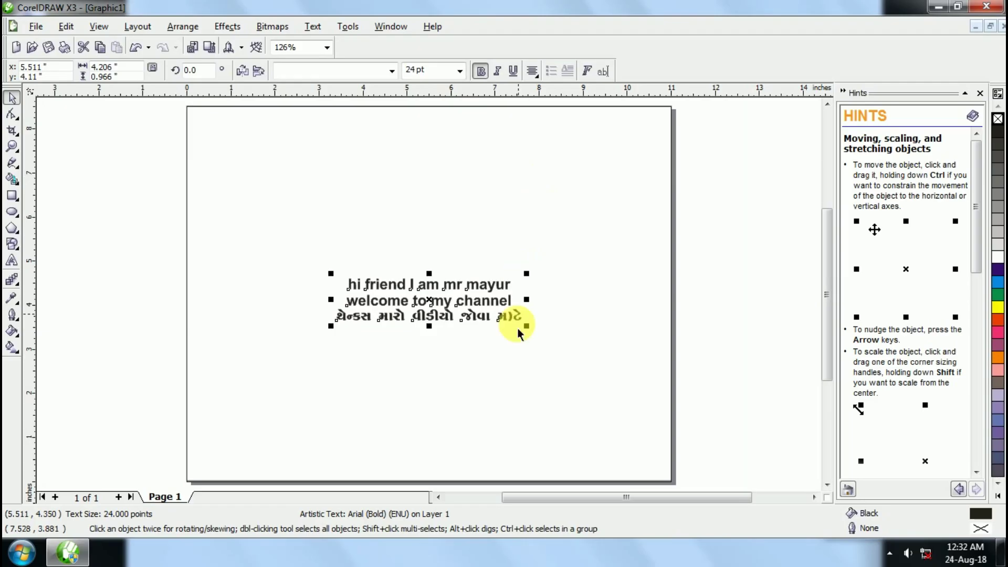
{"action": "double_click", "coordinate": [512, 319]}
{"action": "left_click", "coordinate": [537, 303]}
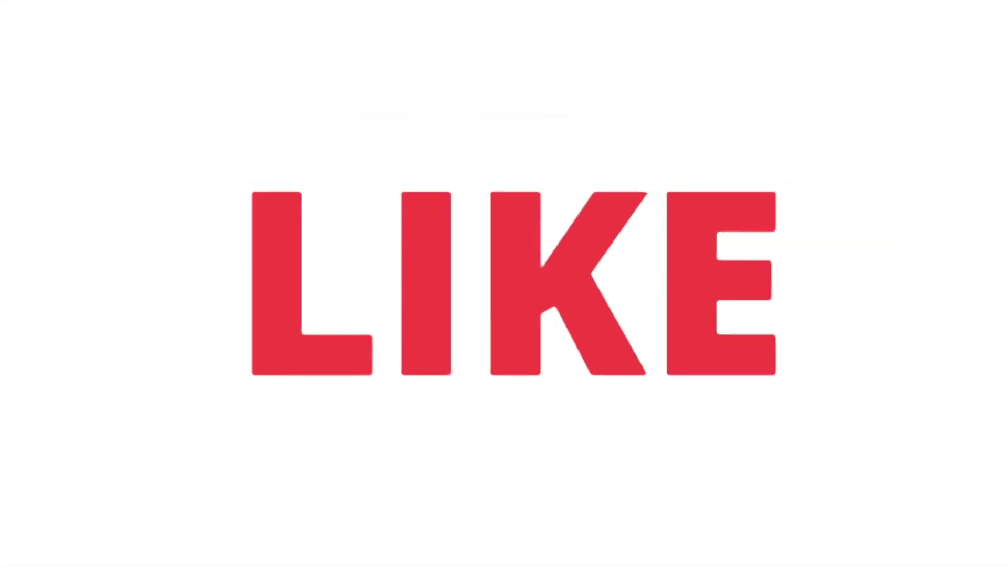